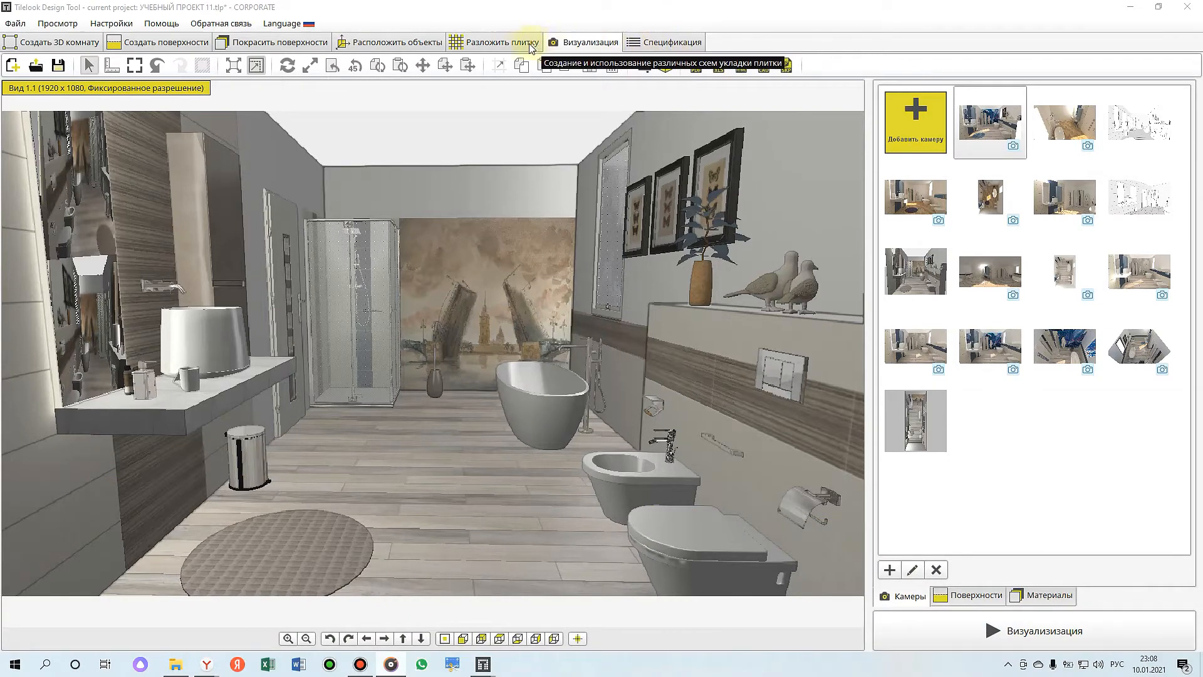
# - Open the specification and select the unused Colourline White, Colourline Blue, denim decoro, D-Sherry Antracite and POTTERY SLATE tile rows
pyautogui.click(505, 45)
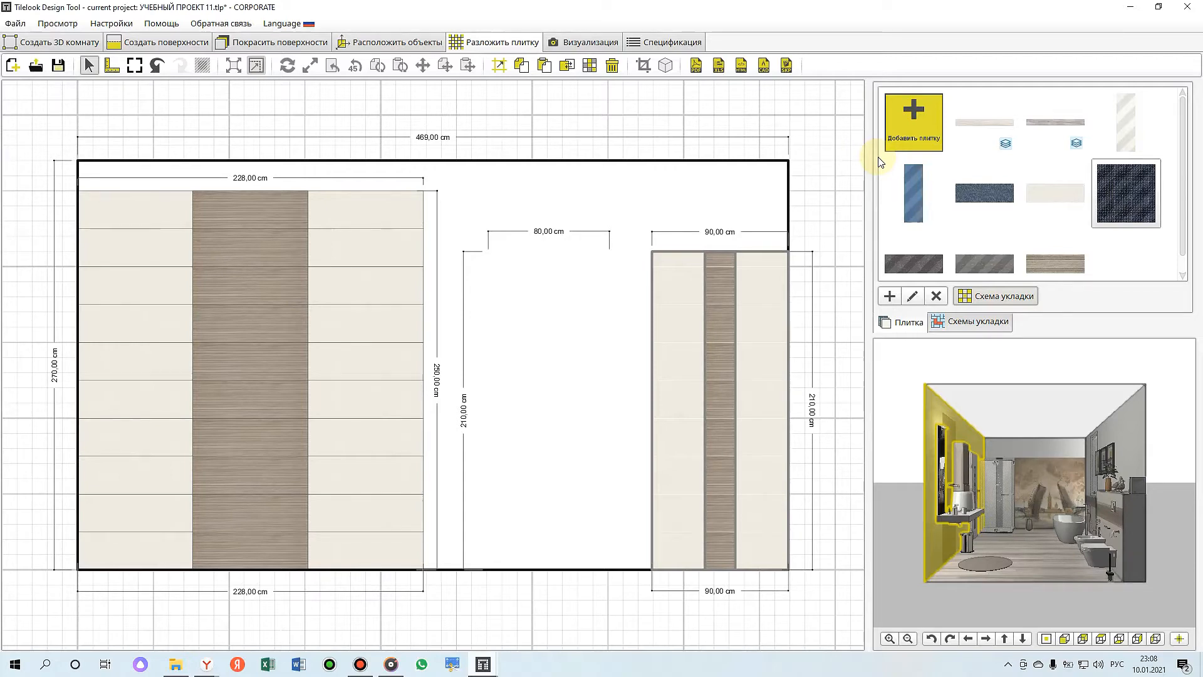
pyautogui.click(674, 44)
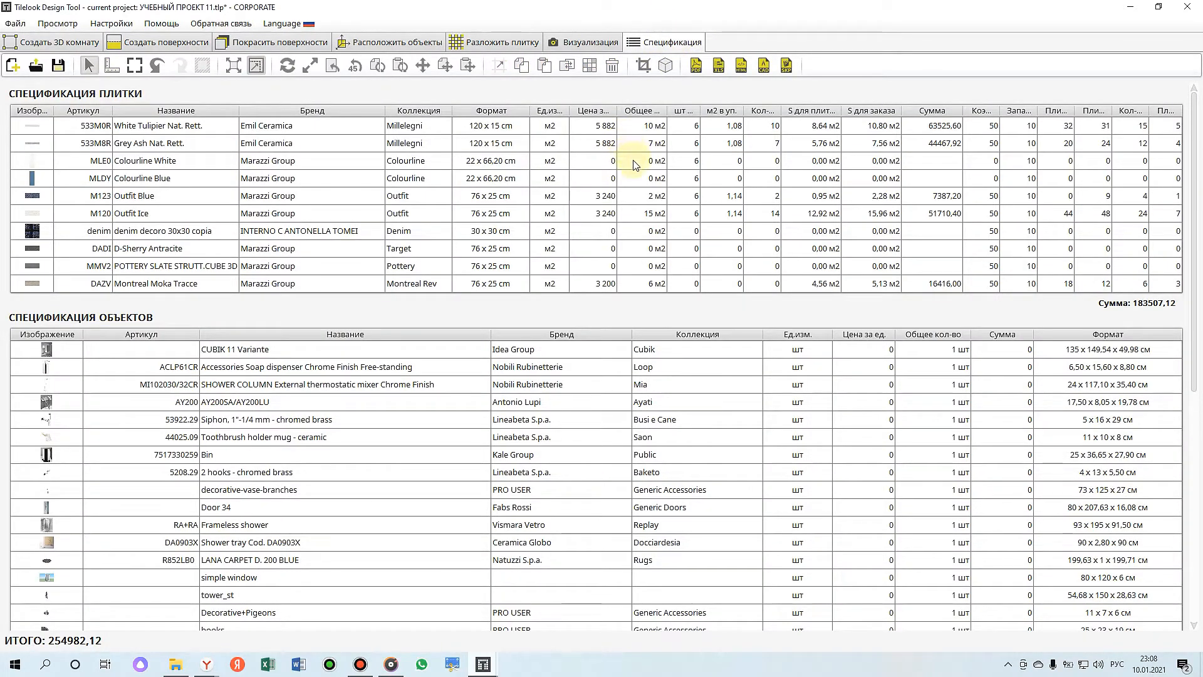
pyautogui.moveTo(634, 162); pyautogui.dragTo(637, 182)
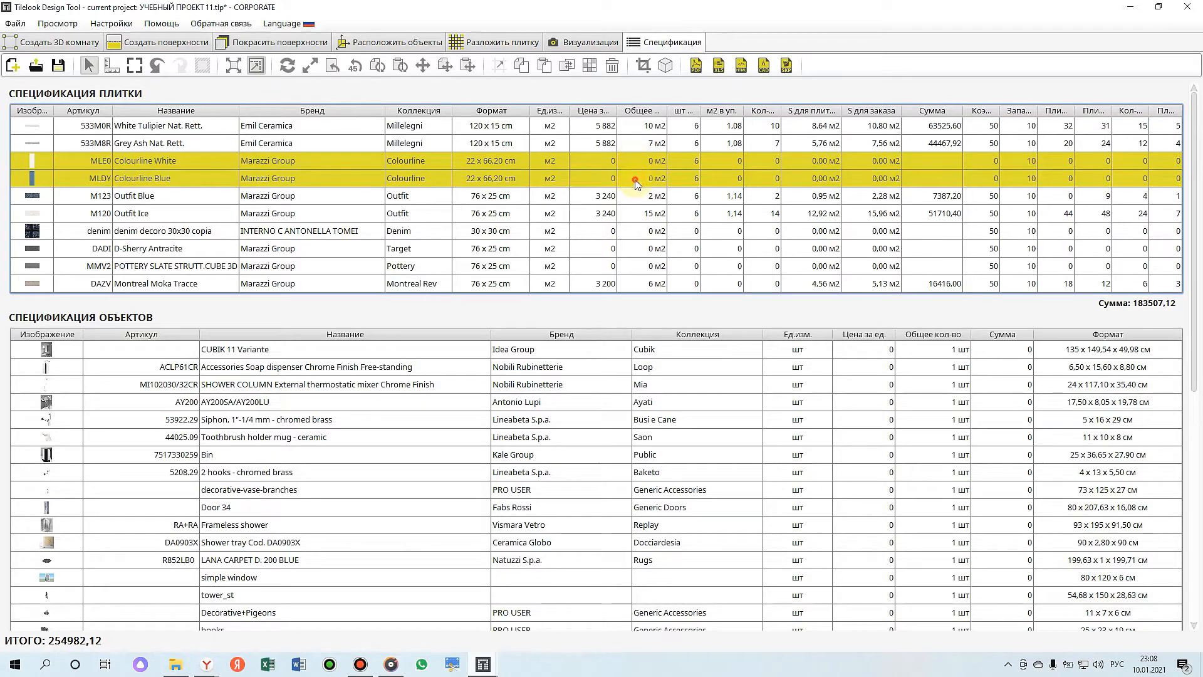
pyautogui.keyDown('ctrl'); pyautogui.click(636, 231); pyautogui.keyUp('ctrl')
pyautogui.keyDown('ctrl'); pyautogui.moveTo(639, 250); pyautogui.dragTo(637, 274); pyautogui.keyUp('ctrl')
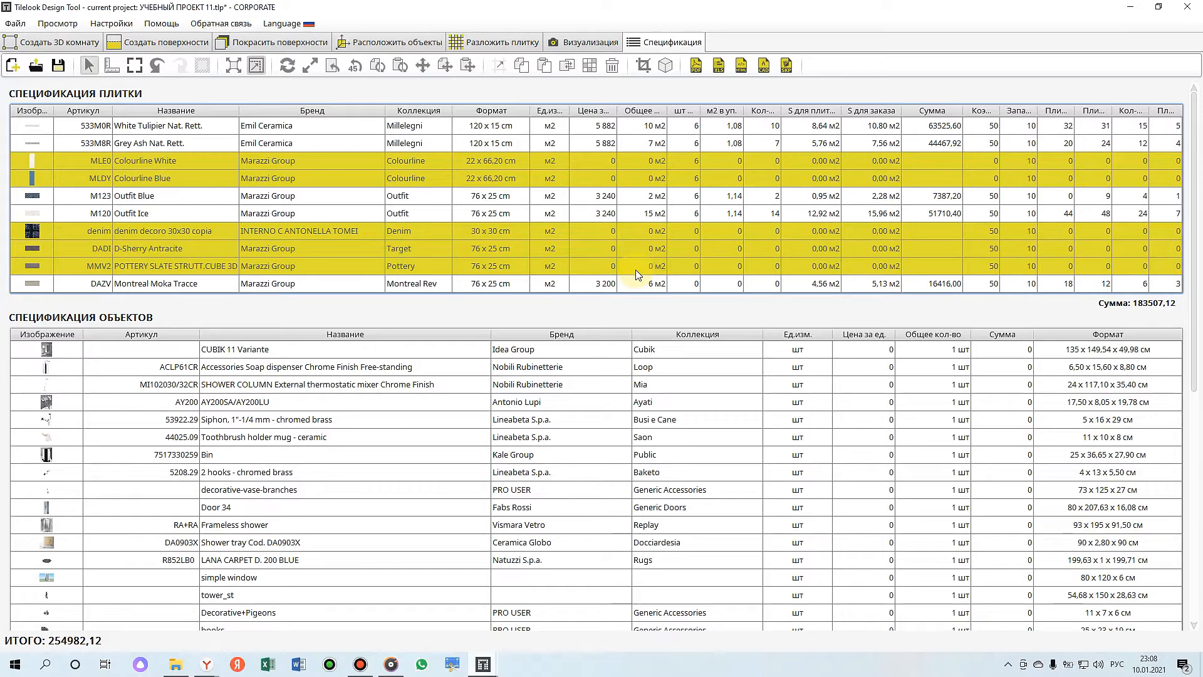
# - Delete the unused dark denim decoro 30x30 tile from the project's tile collection in the tile layout mode
pyautogui.click(501, 42)
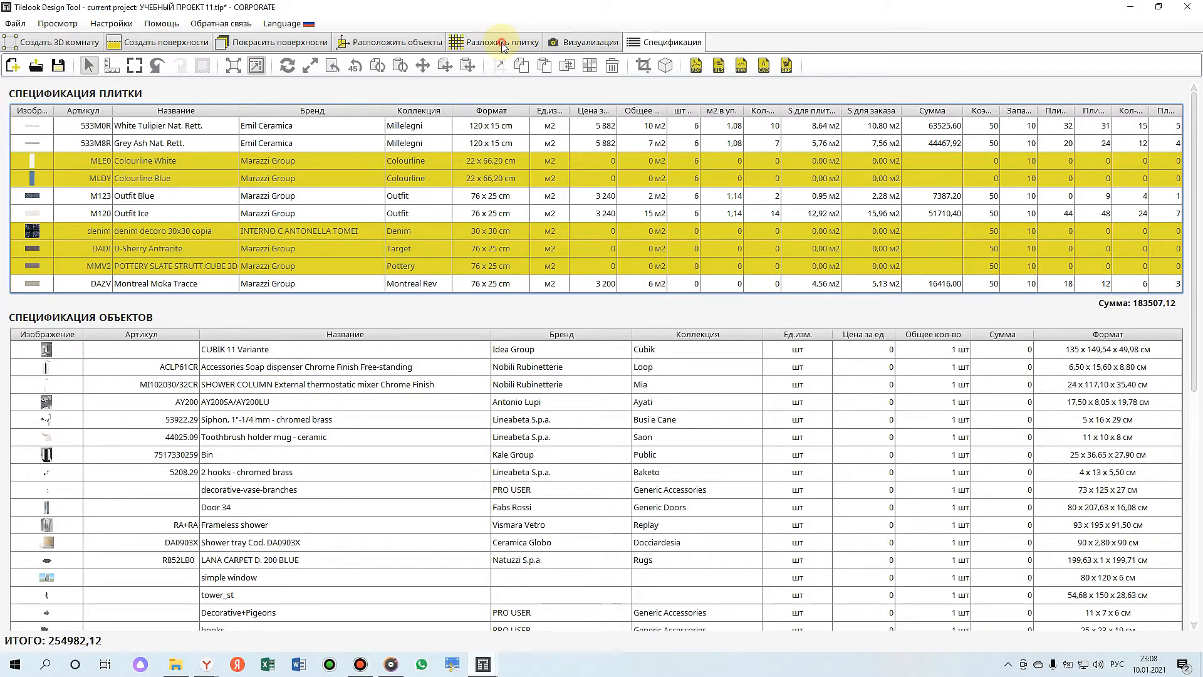
pyautogui.click(1115, 208)
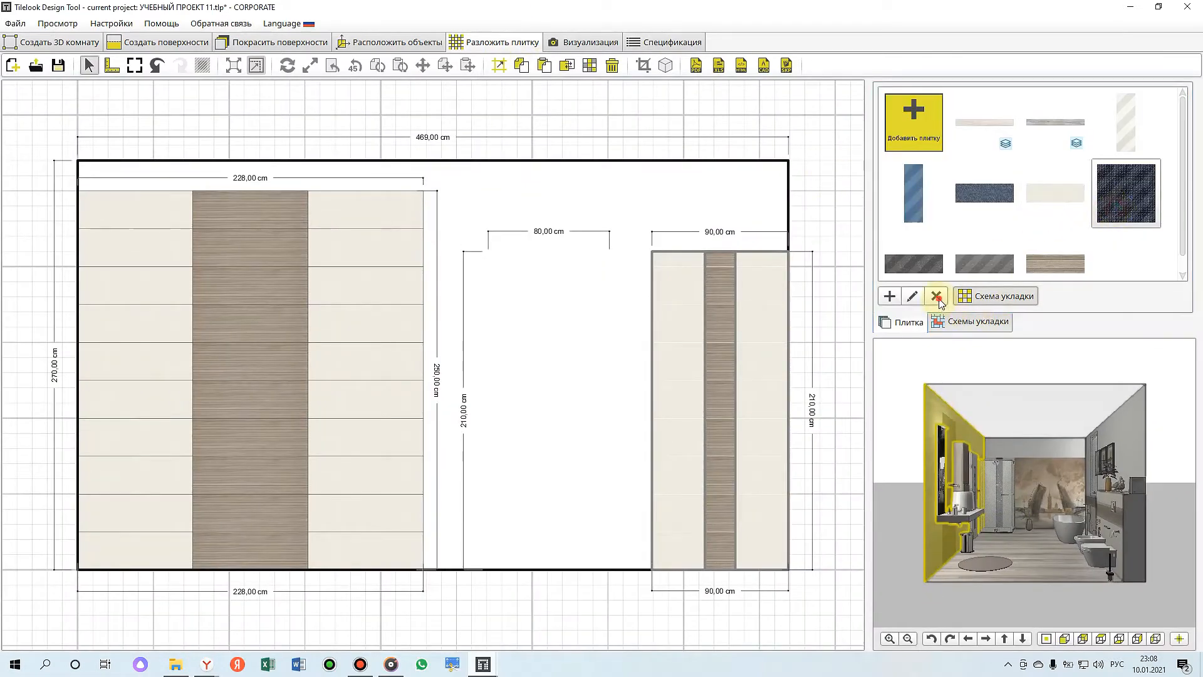
pyautogui.click(936, 297)
pyautogui.click(580, 351)
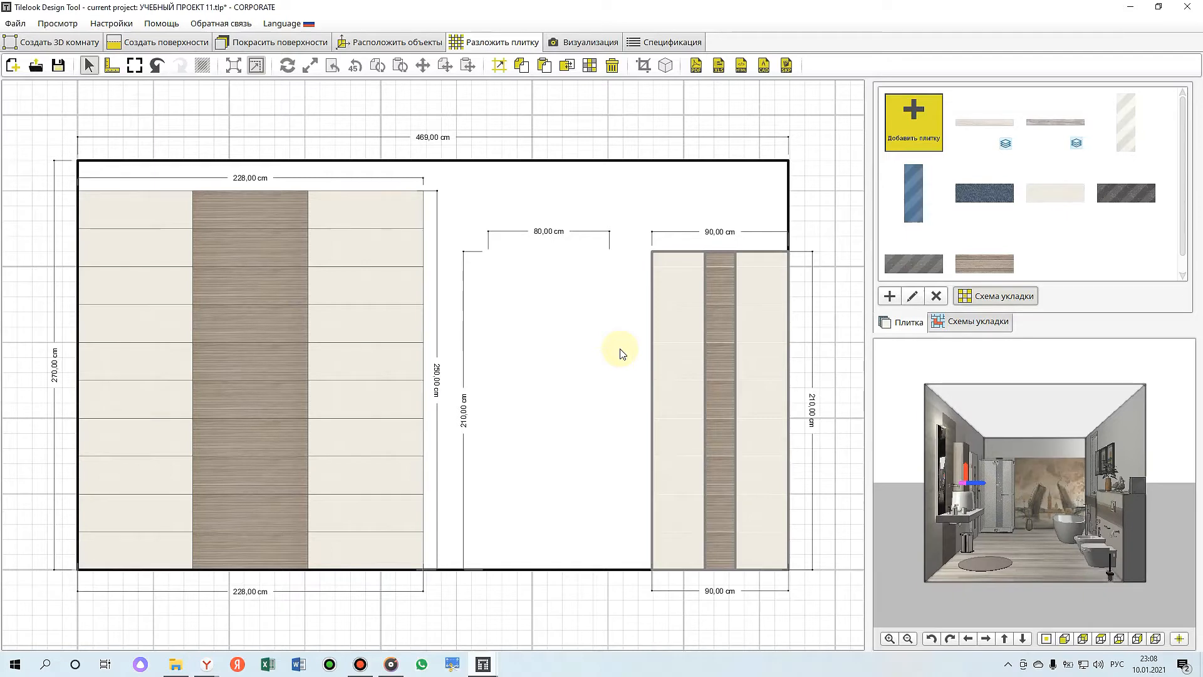
# - Review the specification's tile, object and goods/services tables, and preview the images of several tiles
pyautogui.click(662, 49)
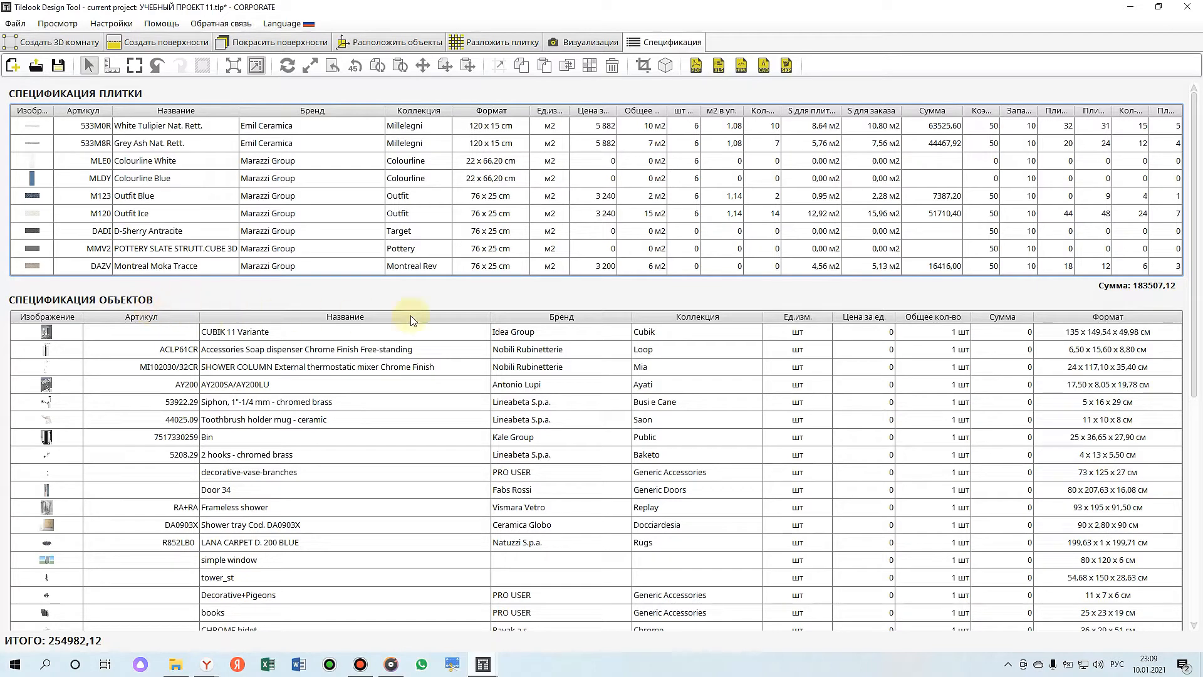
pyautogui.moveTo(1195, 332); pyautogui.dragTo(1197, 642)
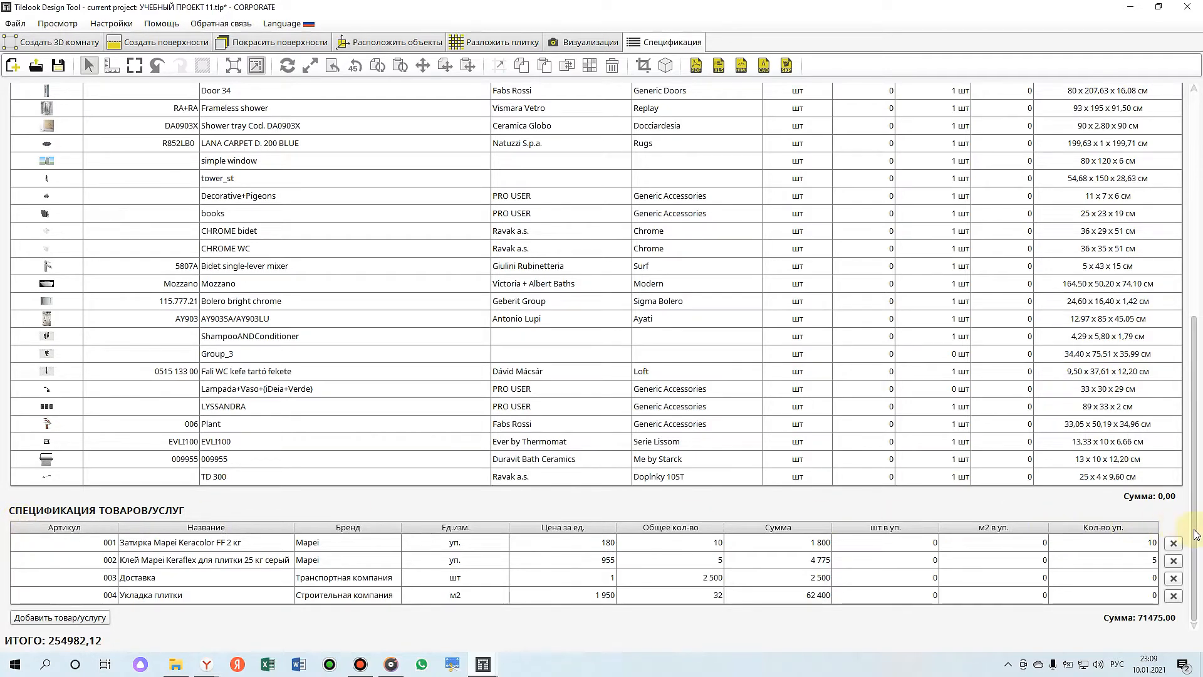
pyautogui.moveTo(1196, 530); pyautogui.dragTo(1196, 89)
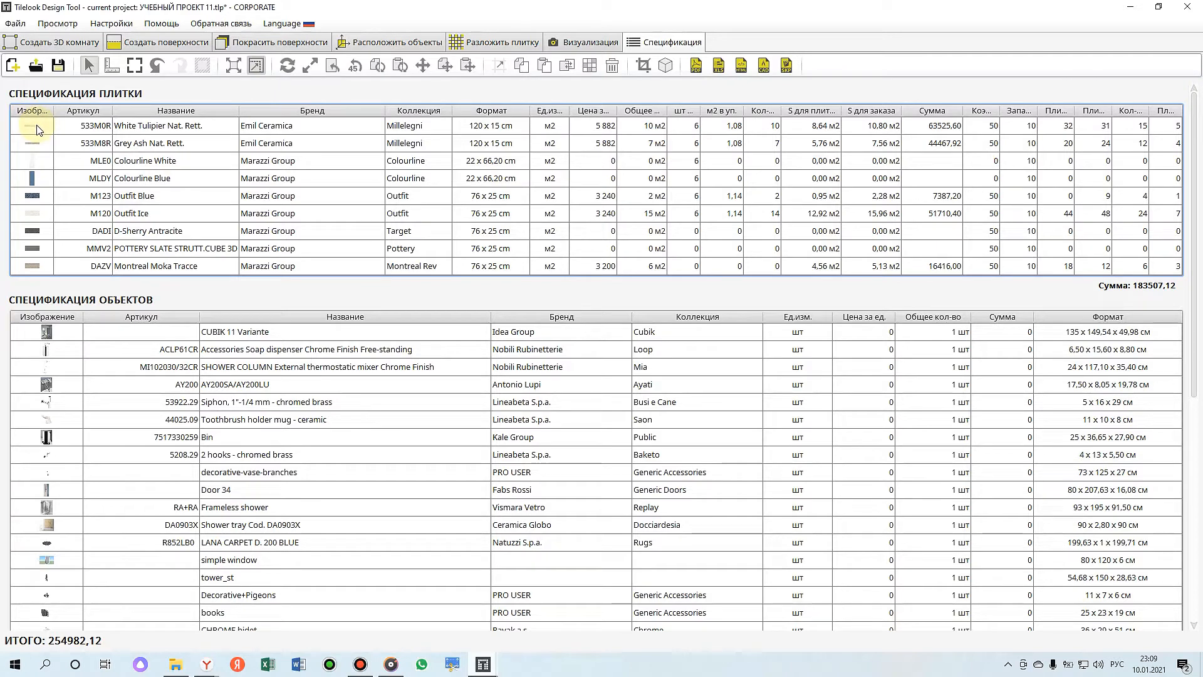
pyautogui.moveTo(29, 168)
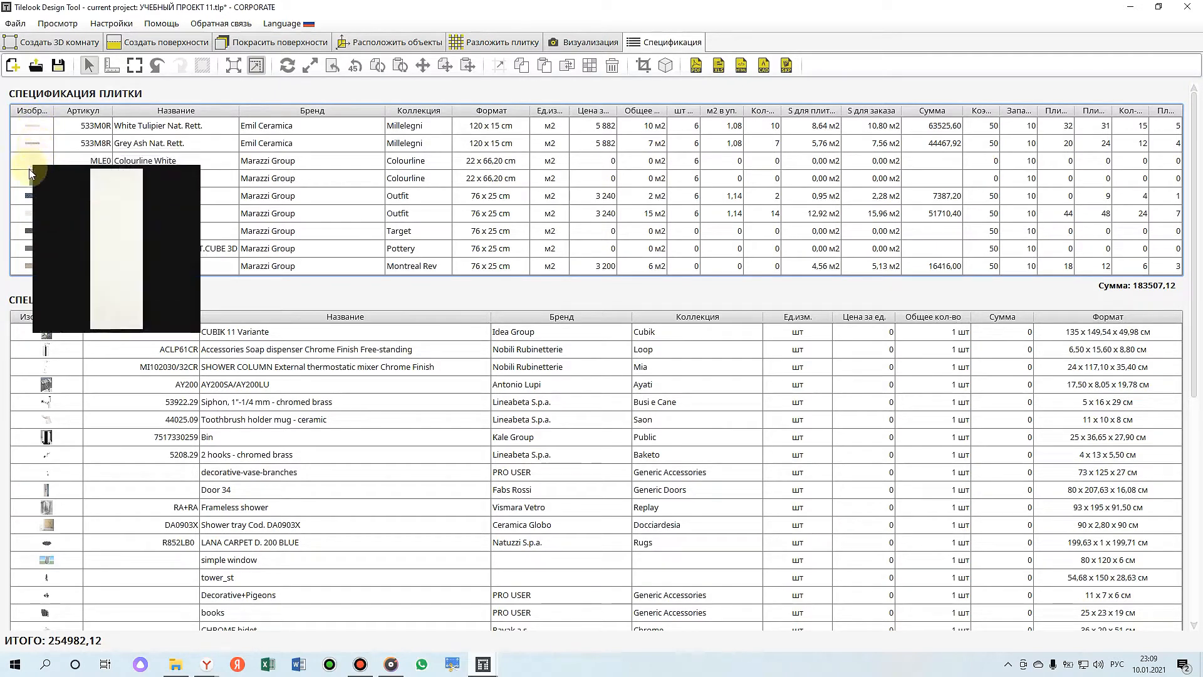
pyautogui.moveTo(33, 192)
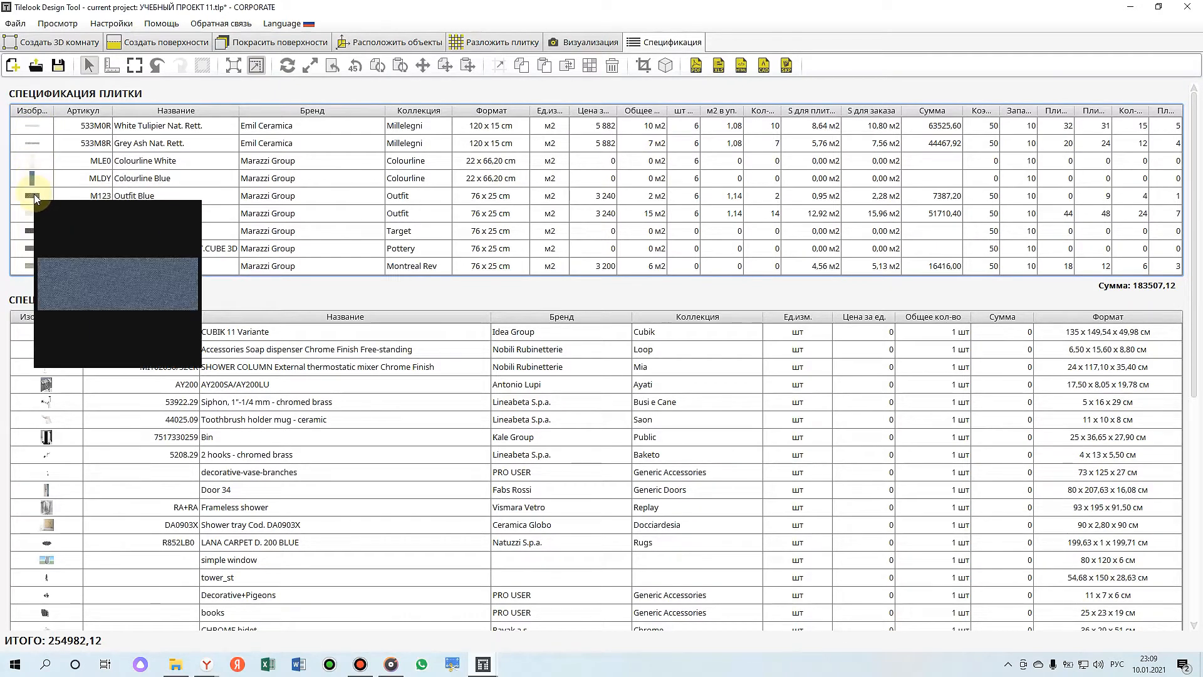
pyautogui.moveTo(28, 231)
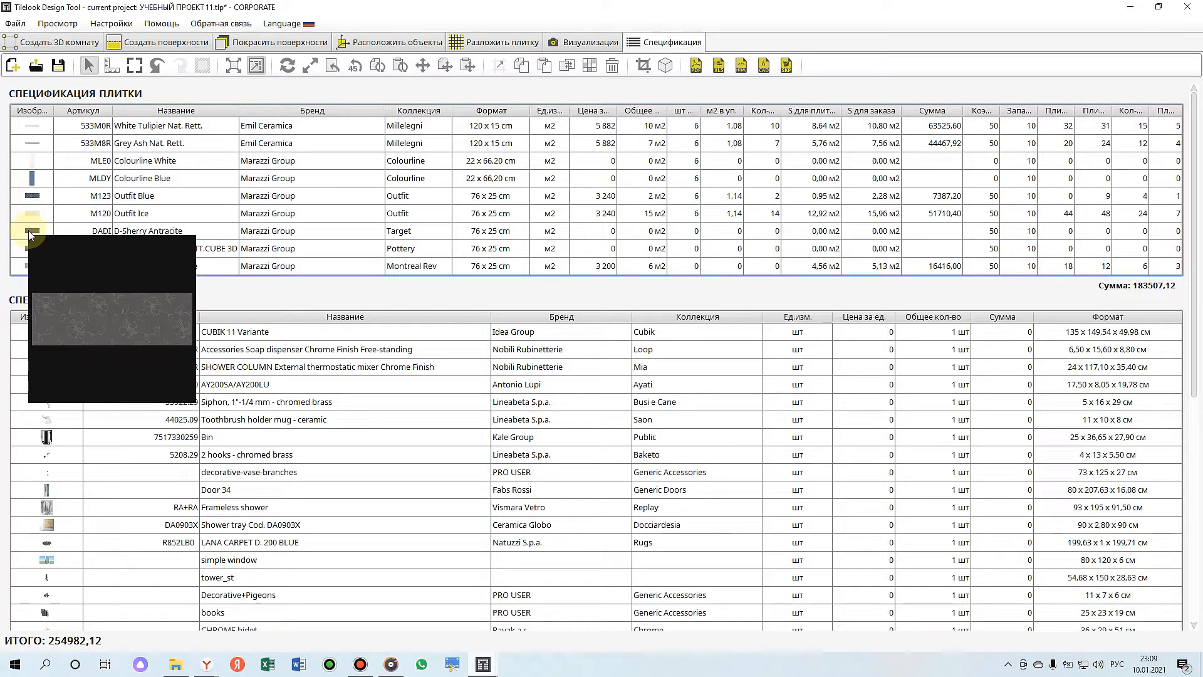
# - Examine the collection, format, unit and unit price entries of the White Tulipier Nat. Rett. tile in the specification
pyautogui.click(101, 129)
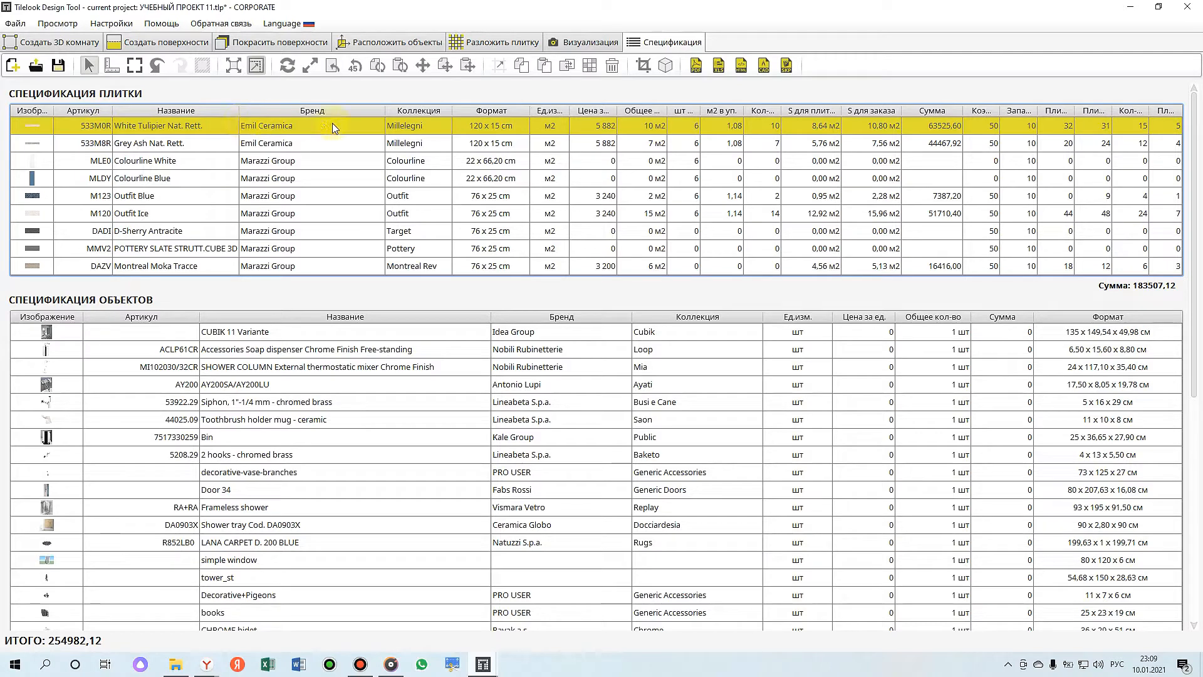
pyautogui.click(419, 128)
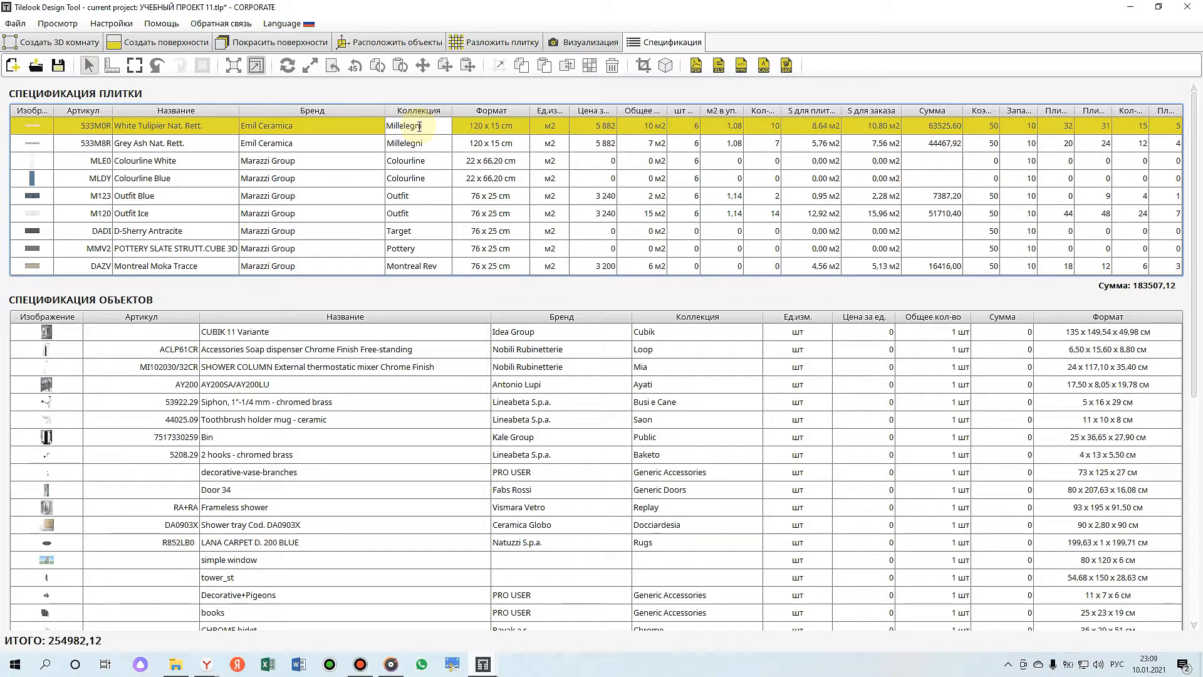
pyautogui.click(488, 130)
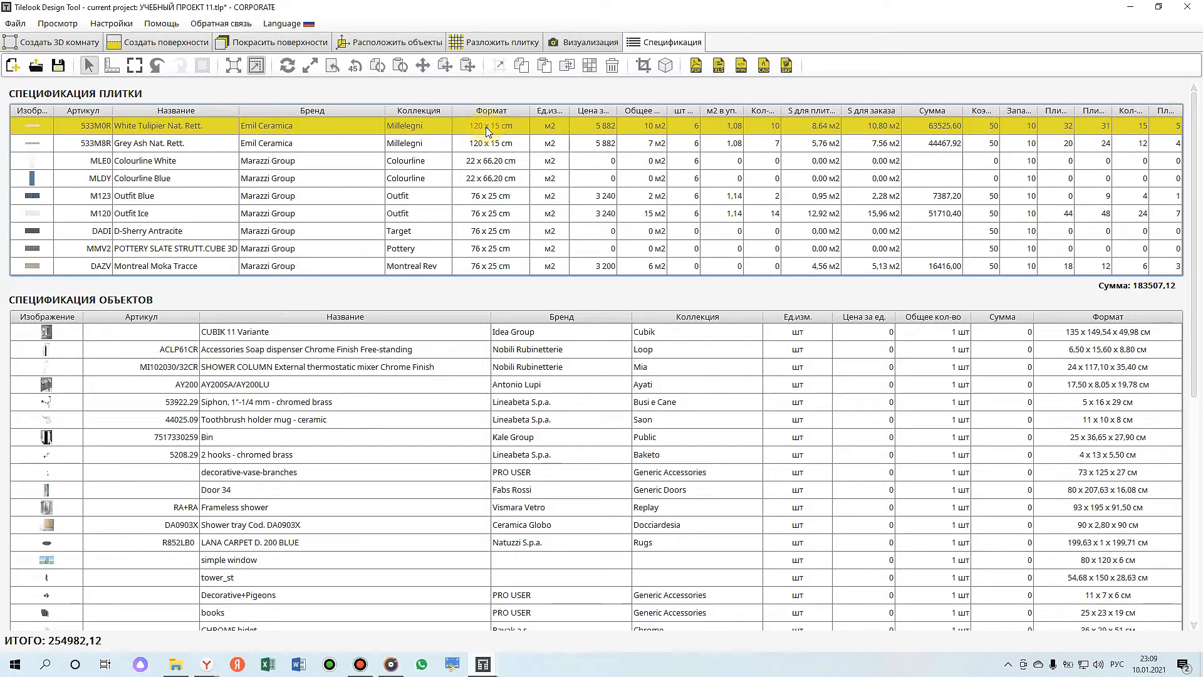
pyautogui.click(488, 129)
pyautogui.click(542, 125)
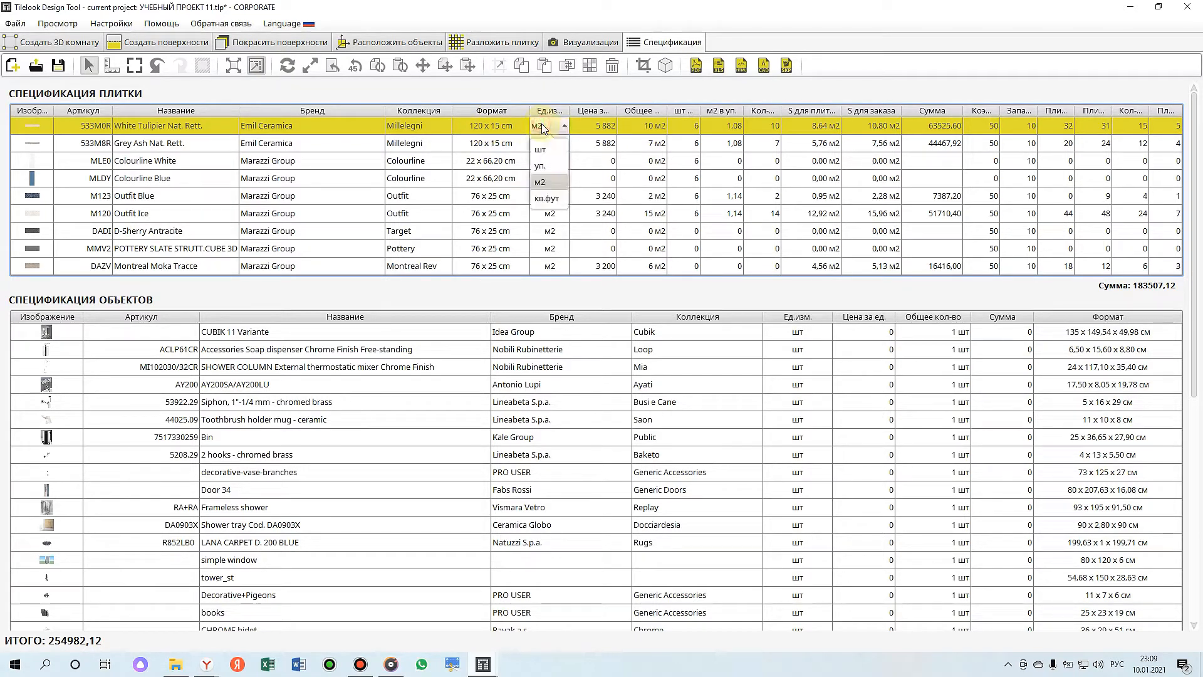
pyautogui.click(543, 183)
pyautogui.click(597, 128)
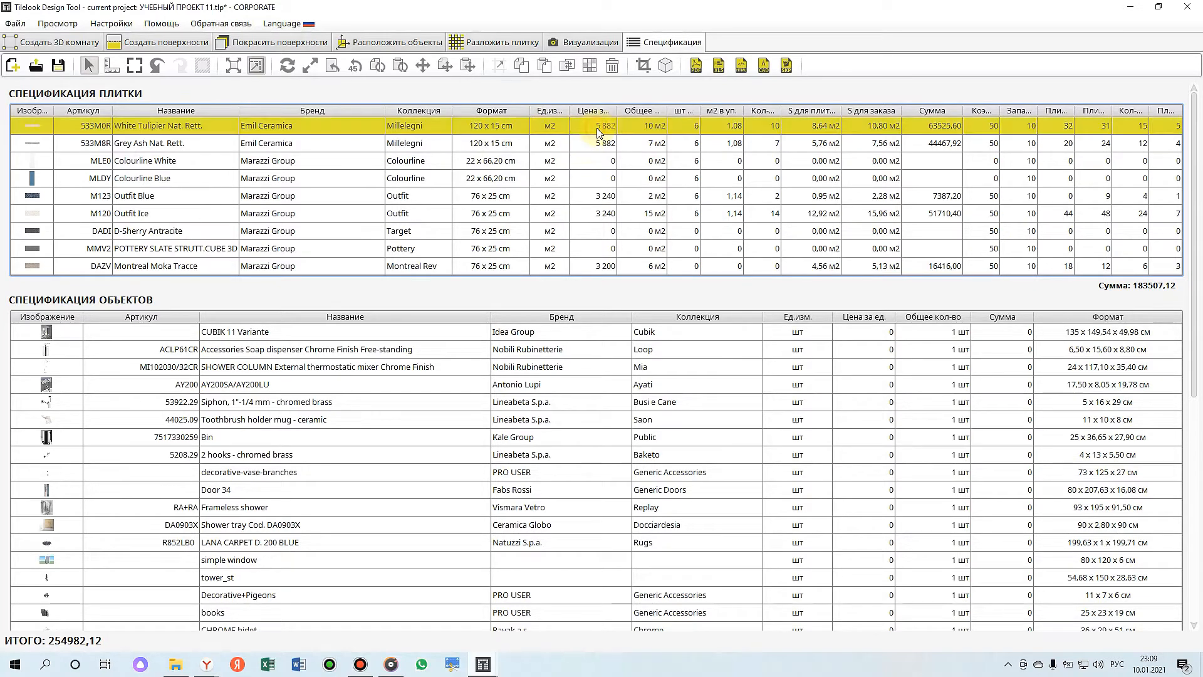
pyautogui.click(596, 126)
pyautogui.moveTo(588, 128); pyautogui.dragTo(636, 131)
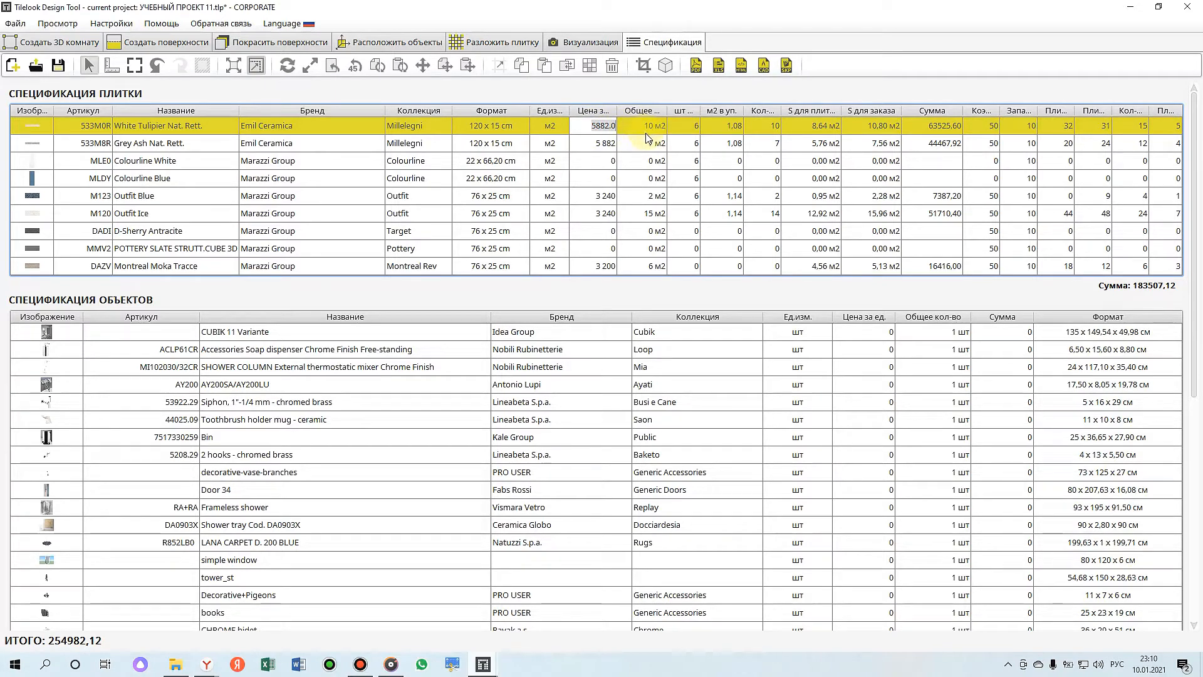
pyautogui.click(647, 137)
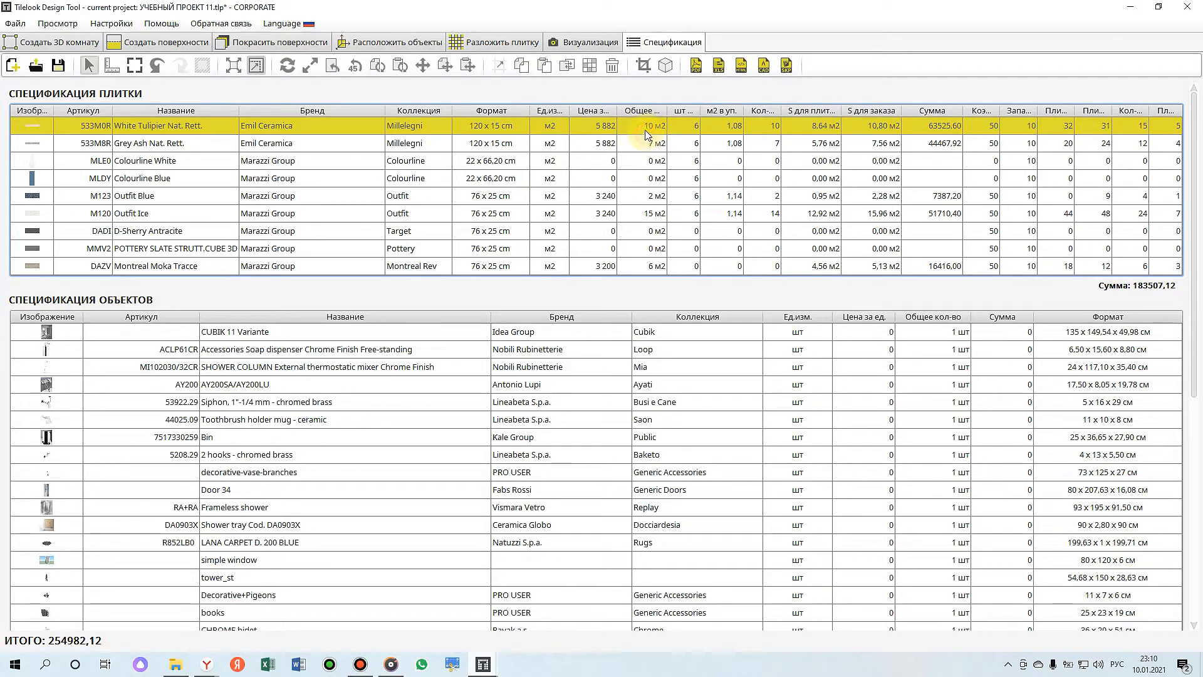
# - Try шт and уп. as the unit of measure for the White Tulipier Nat. Rett. tile and restore м2
pyautogui.click(554, 128)
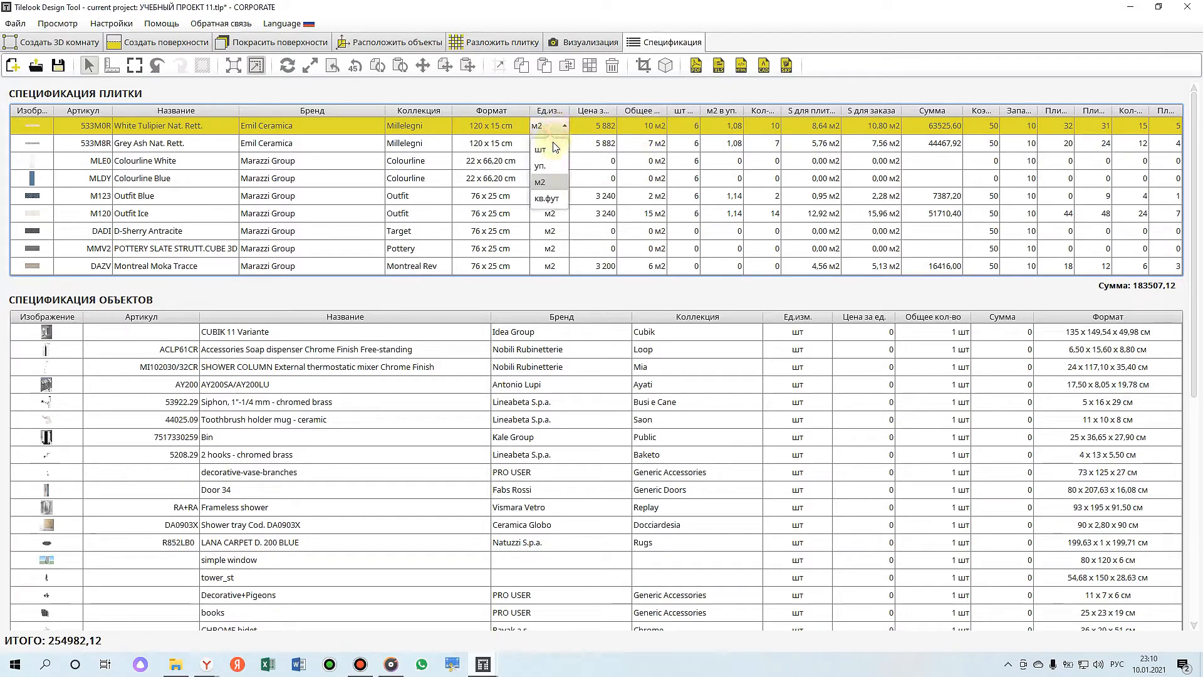
pyautogui.click(555, 148)
pyautogui.click(552, 129)
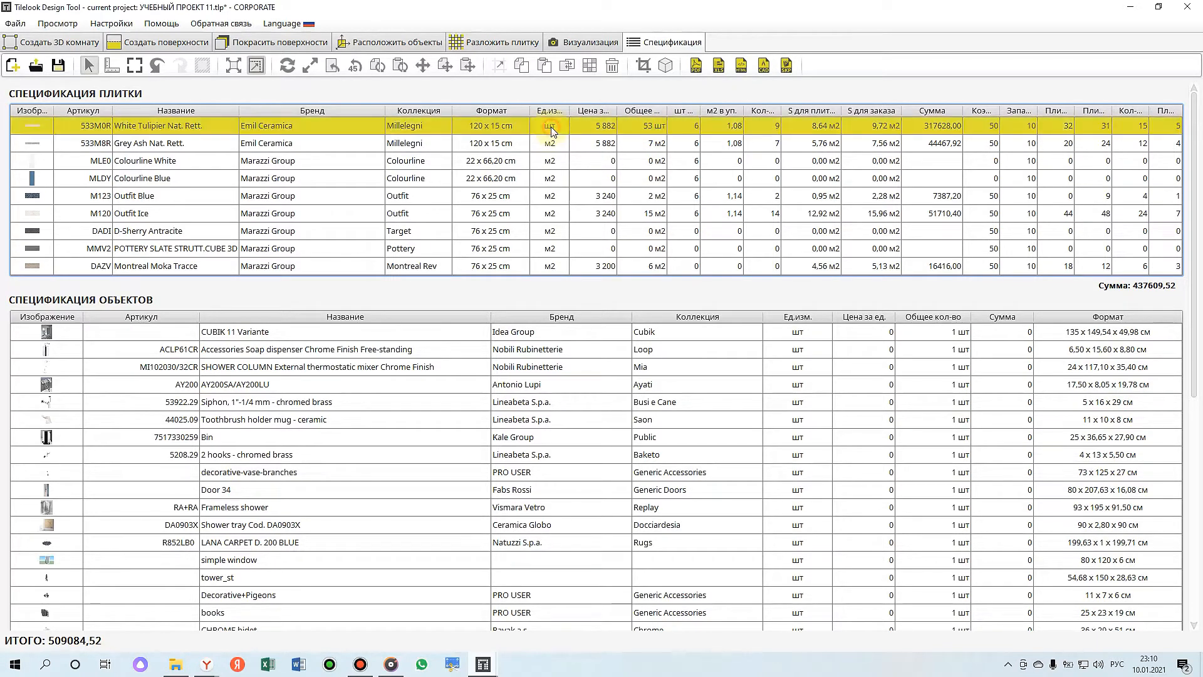
pyautogui.click(552, 129)
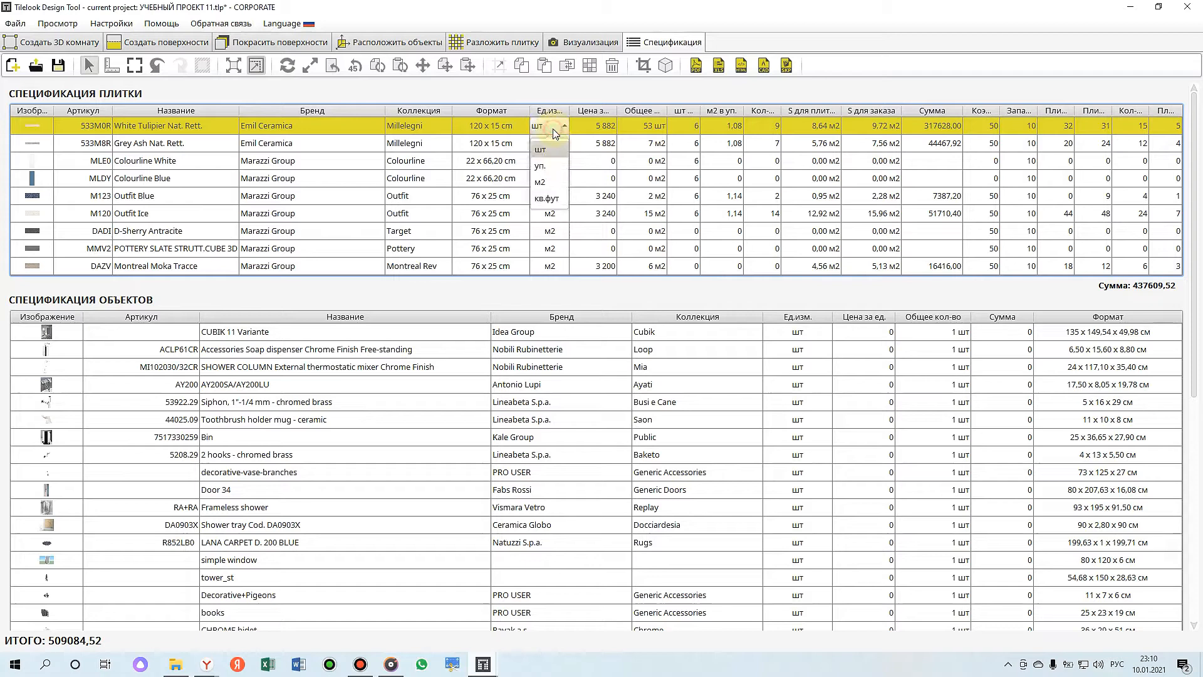
pyautogui.click(548, 166)
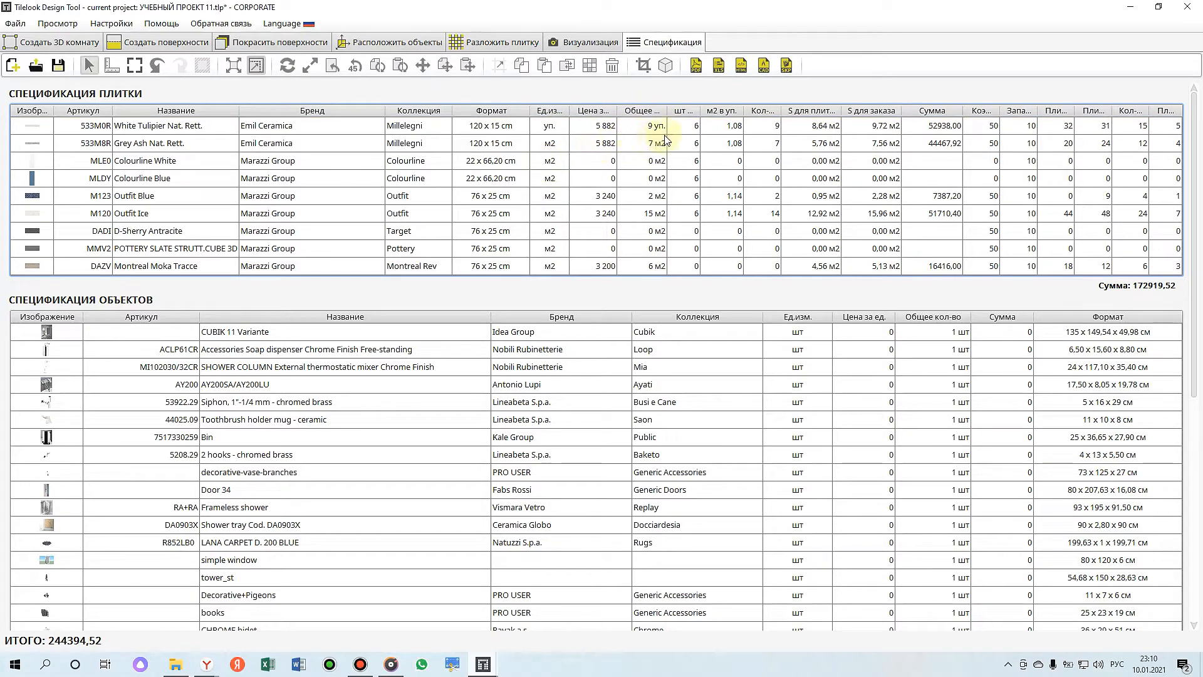
pyautogui.click(551, 128)
pyautogui.click(552, 128)
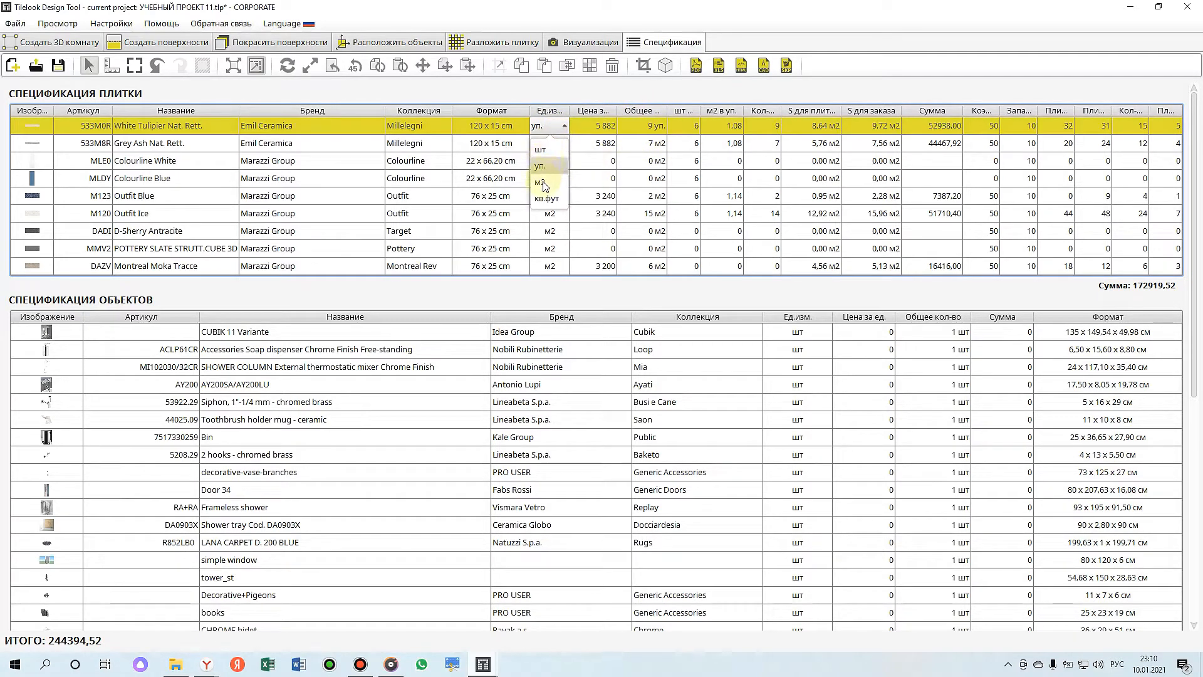
pyautogui.click(543, 183)
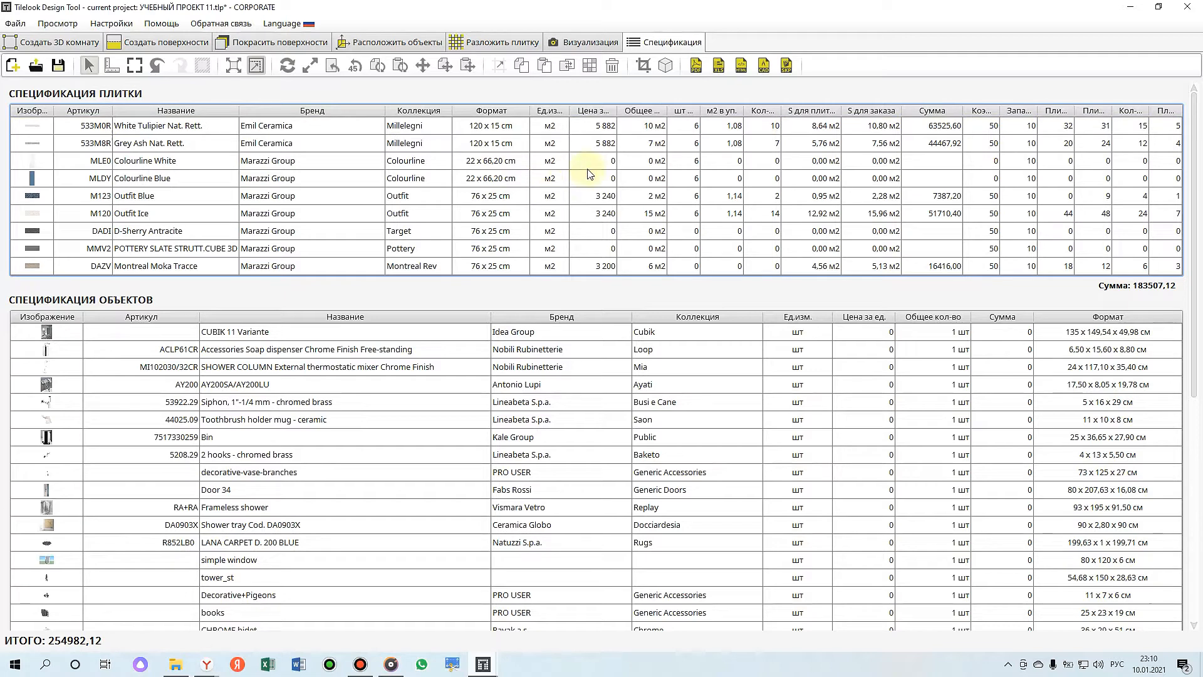
# - Check the White Tulipier Nat. Rett. tile's packaging quantities and set its coefficient to 100
pyautogui.click(724, 126)
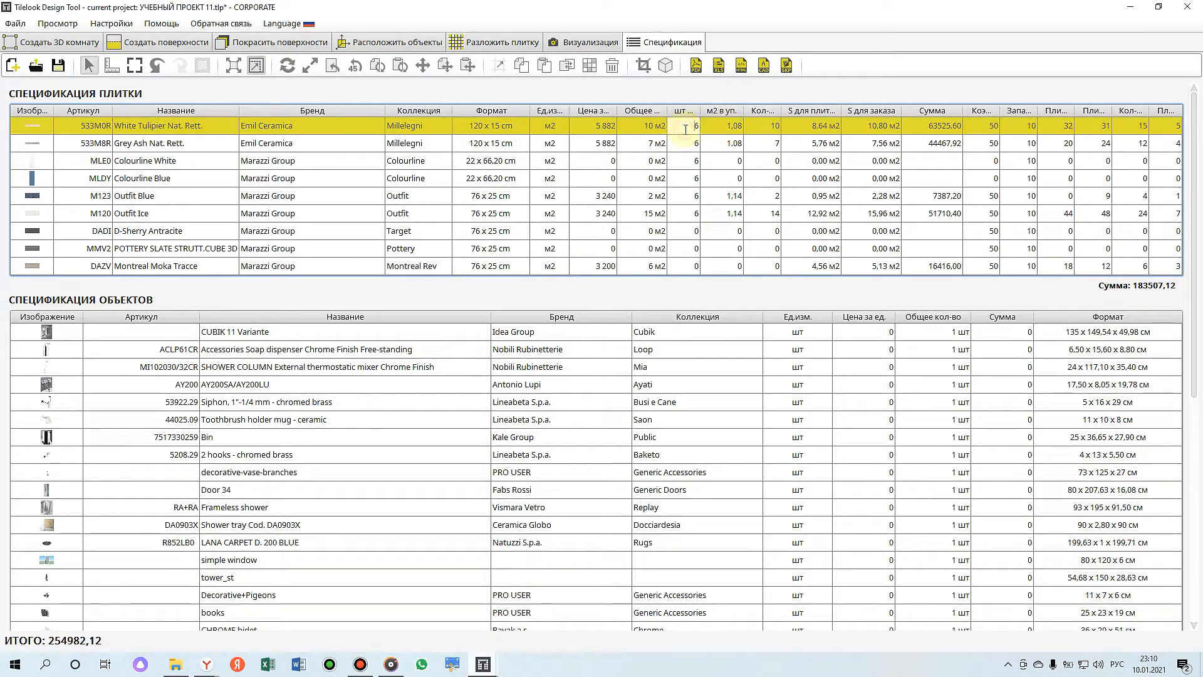
pyautogui.click(760, 132)
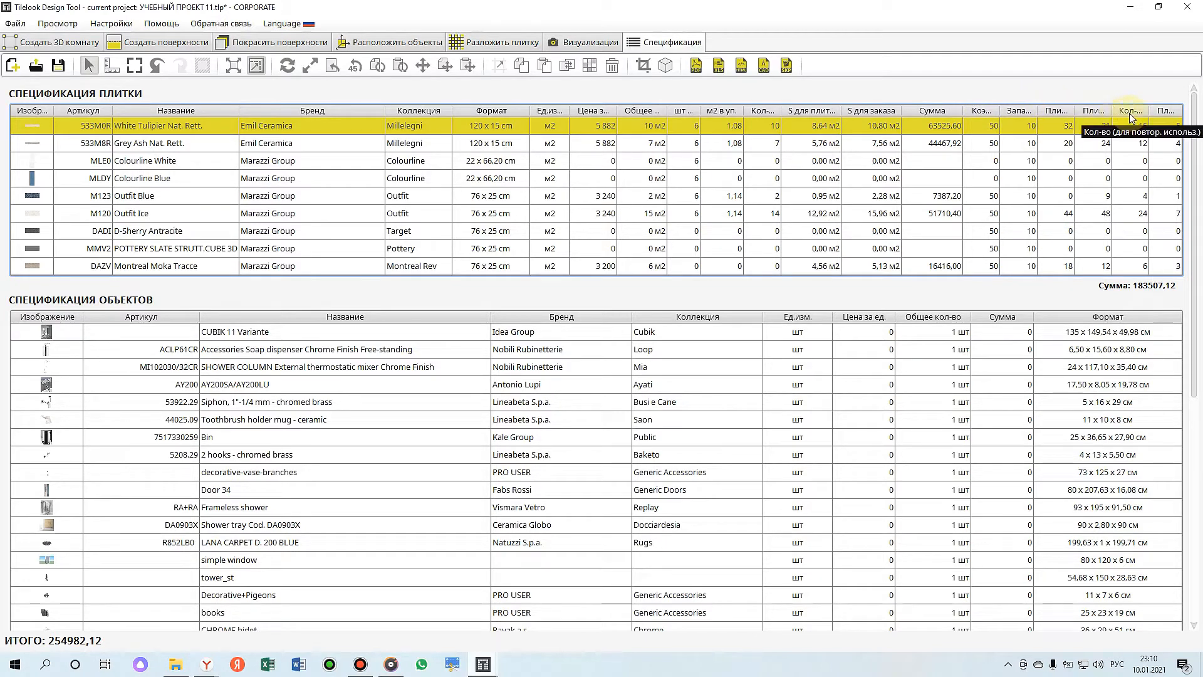
pyautogui.click(992, 123)
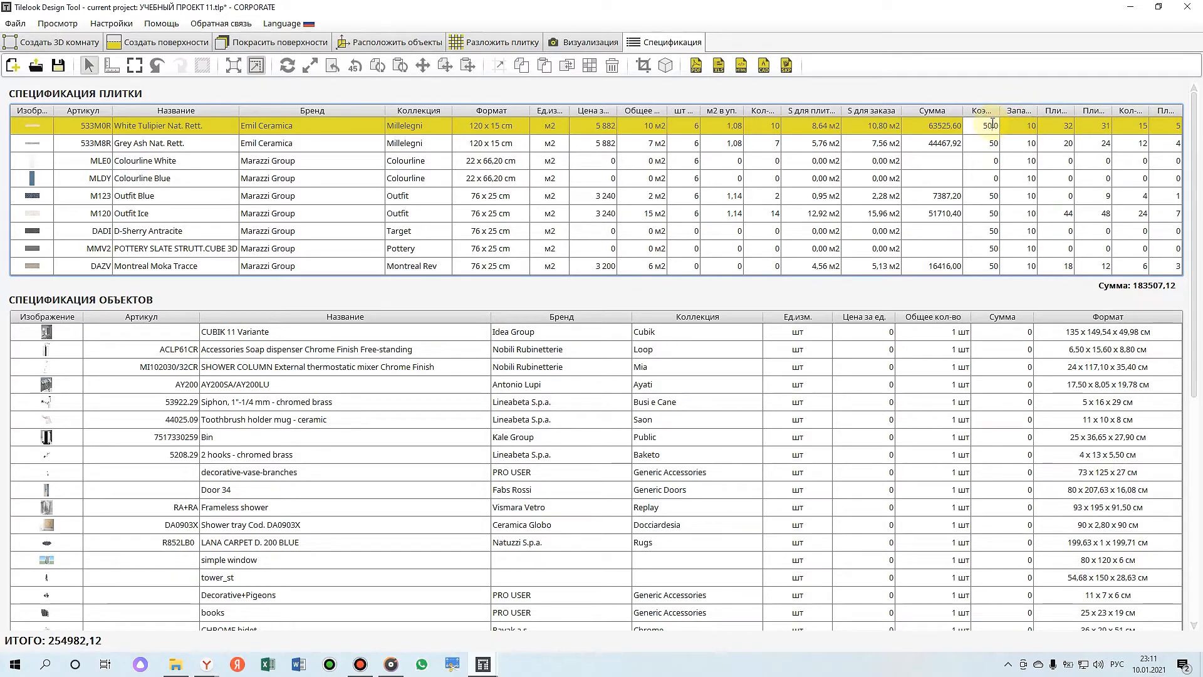
pyautogui.moveTo(978, 127); pyautogui.dragTo(1008, 130)
pyautogui.write('10')
pyautogui.click(1019, 132)
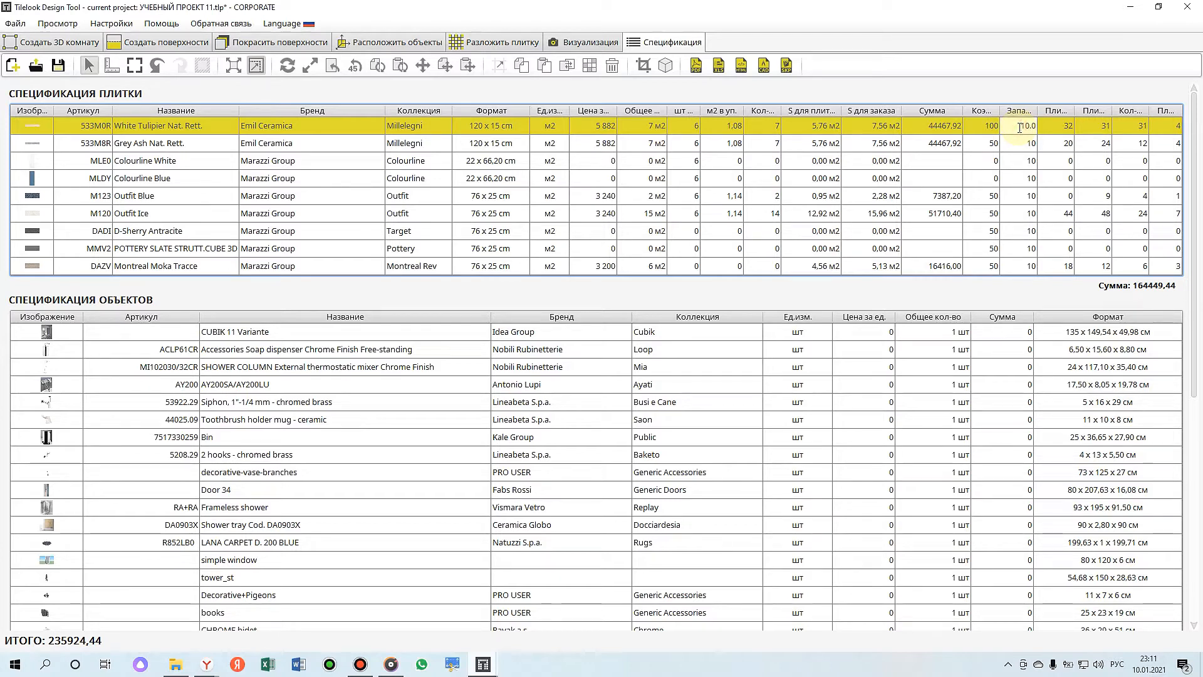
# - Set the reserve percentage of the White Tulipier Nat. Rett. tile to 50
pyautogui.click(1019, 127)
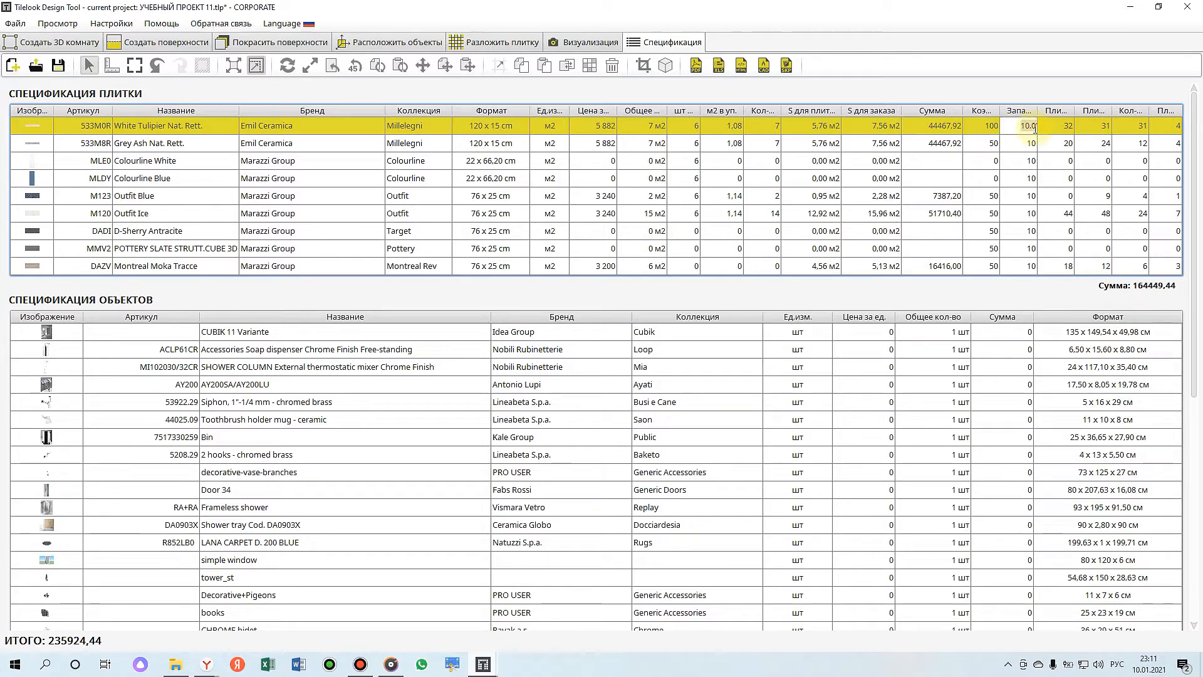
pyautogui.press('BackSpace')
pyautogui.press('BackSpace')
pyautogui.press('BackSpace')
pyautogui.press('BackSpace')
pyautogui.write('50')
pyautogui.press('Return')
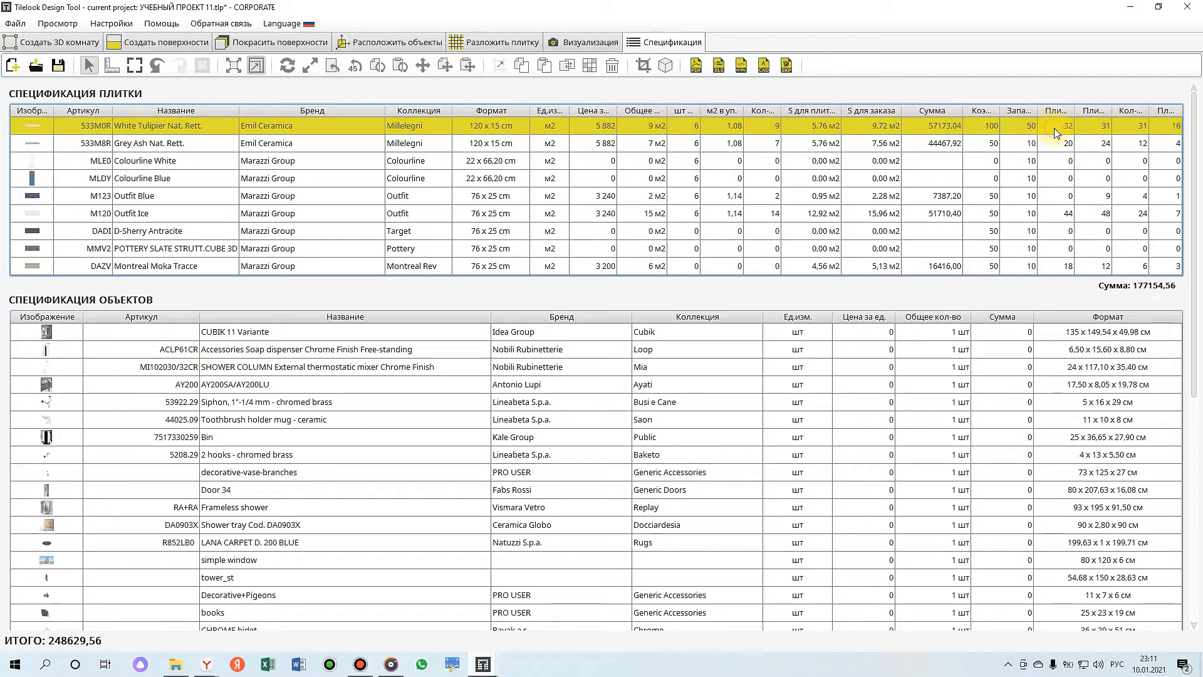
# - Set the coefficient of the White Tulipier Nat. Rett. tile to 50
pyautogui.click(980, 126)
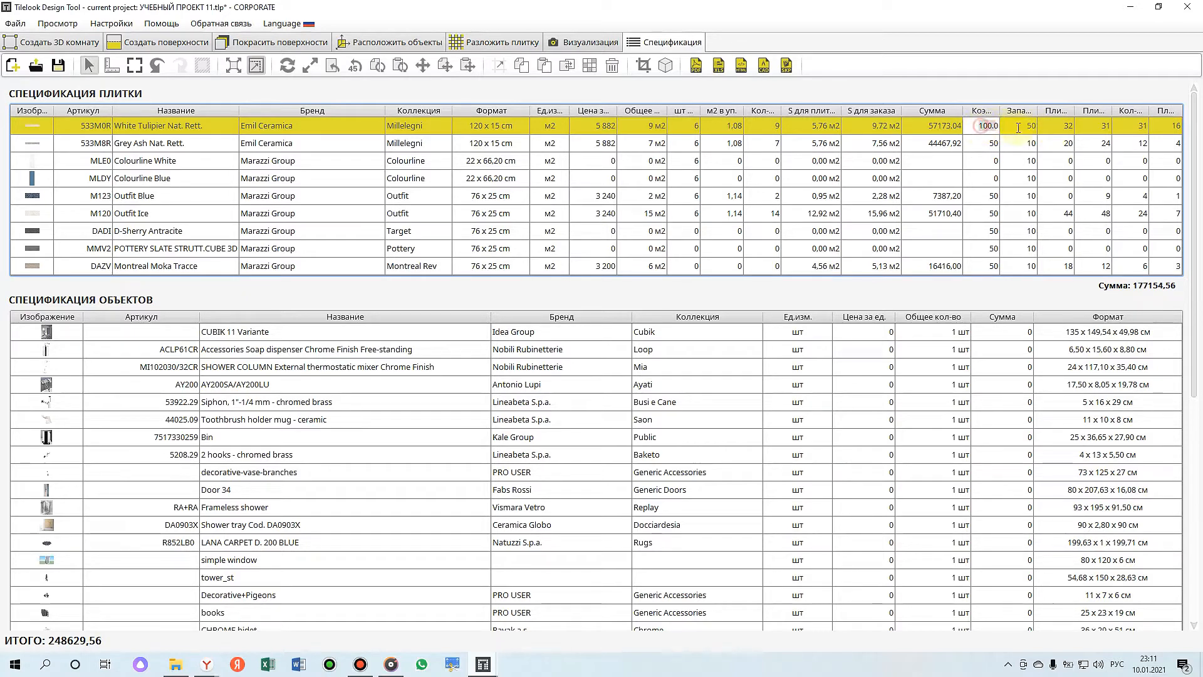
pyautogui.press('BackSpace')
pyautogui.press('BackSpace')
pyautogui.press('BackSpace')
pyautogui.press('BackSpace')
pyautogui.press('BackSpace')
pyautogui.write('50')
pyautogui.click(1024, 128)
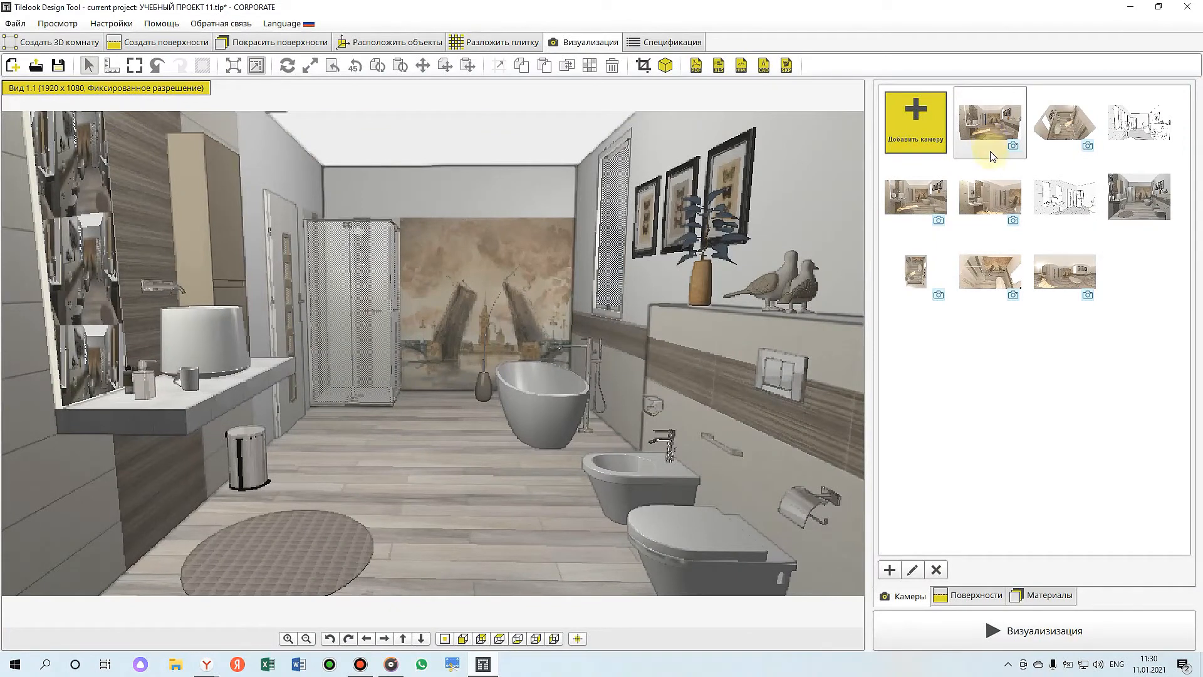
# - Show the saved camera view facing the washbasin wall, door and shower cabin in visualization mode
pyautogui.click(979, 196)
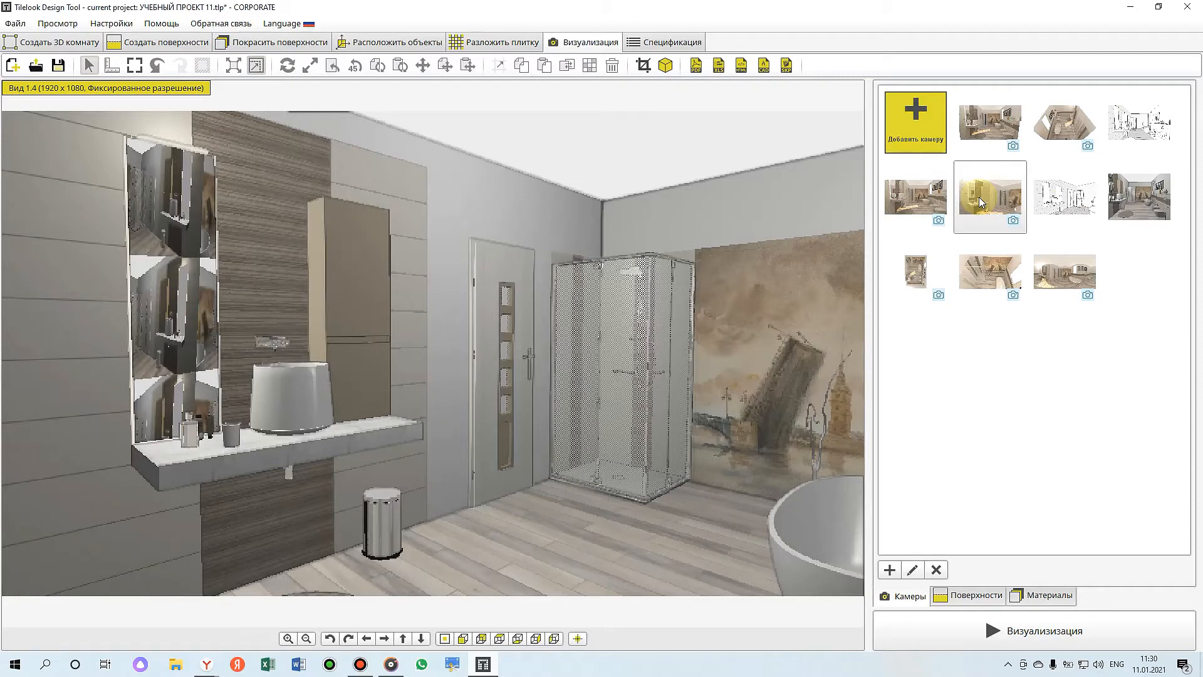
# - Look through the saved camera views, including the top-down, perspective and black-and-white sketch views, ending on the Вид 1.1 view
pyautogui.click(987, 273)
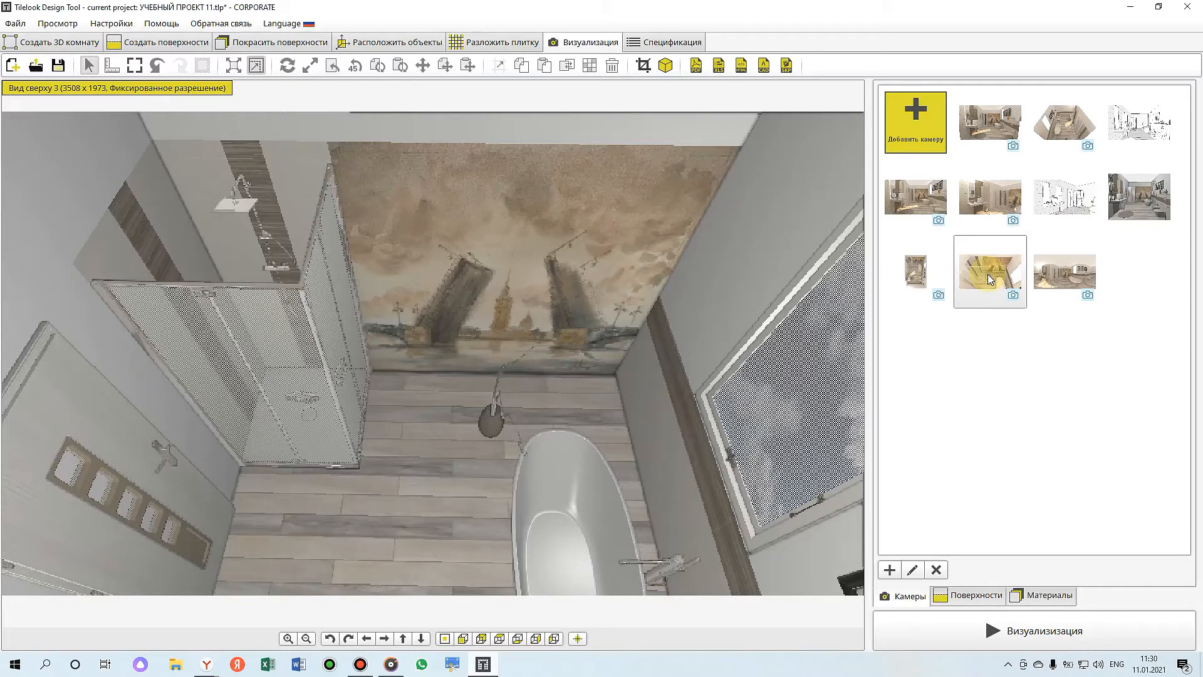
pyautogui.click(1062, 278)
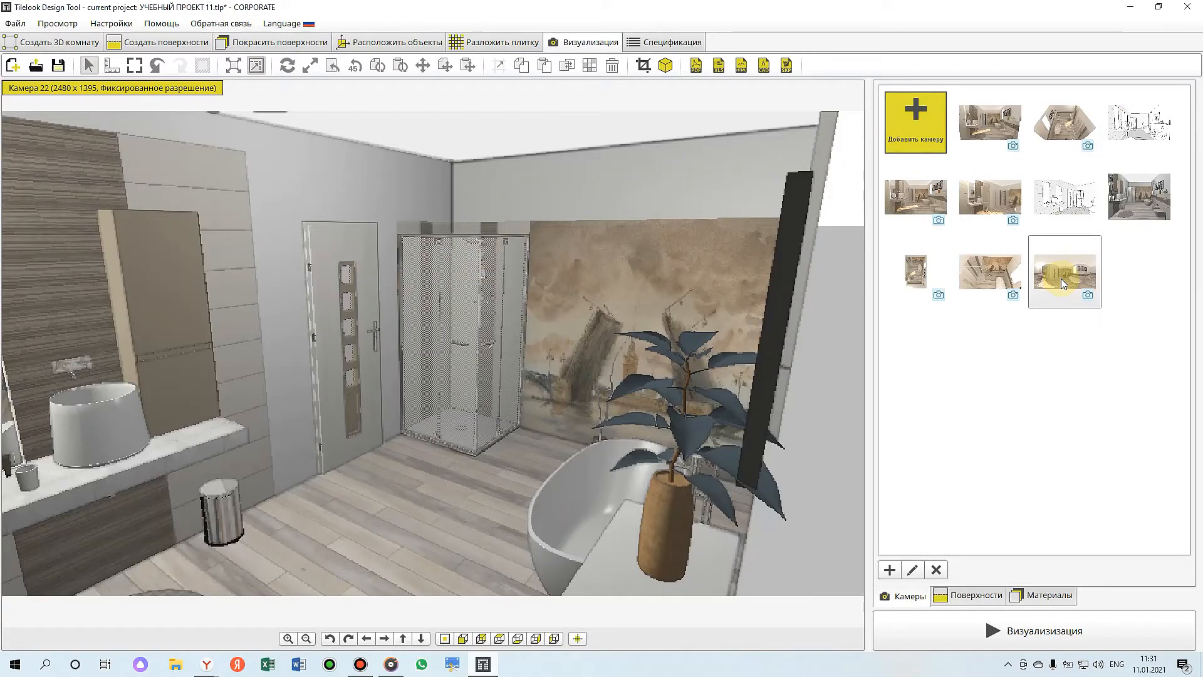
pyautogui.click(1049, 133)
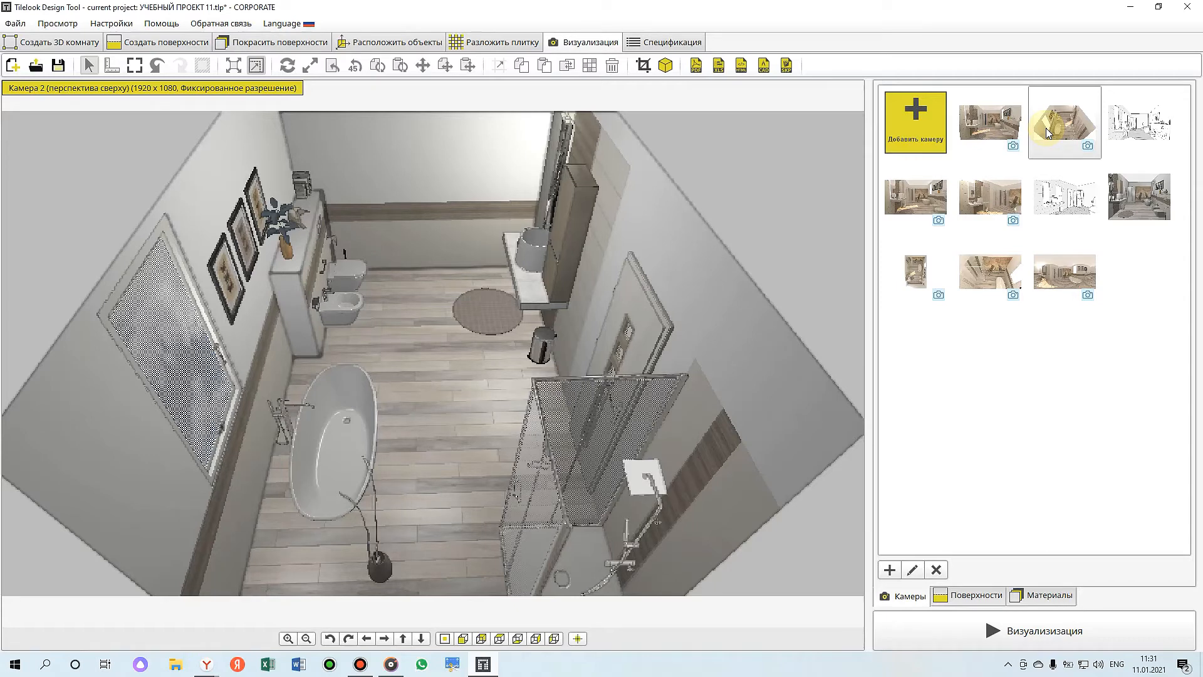
pyautogui.click(1134, 198)
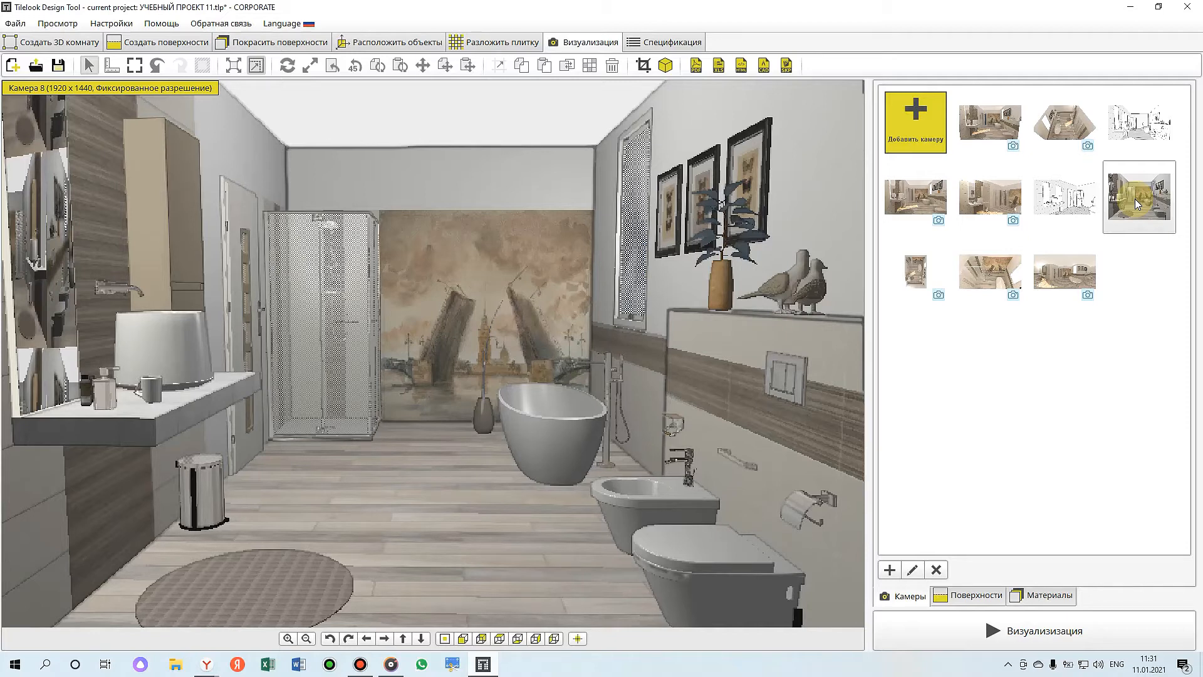
pyautogui.click(1085, 207)
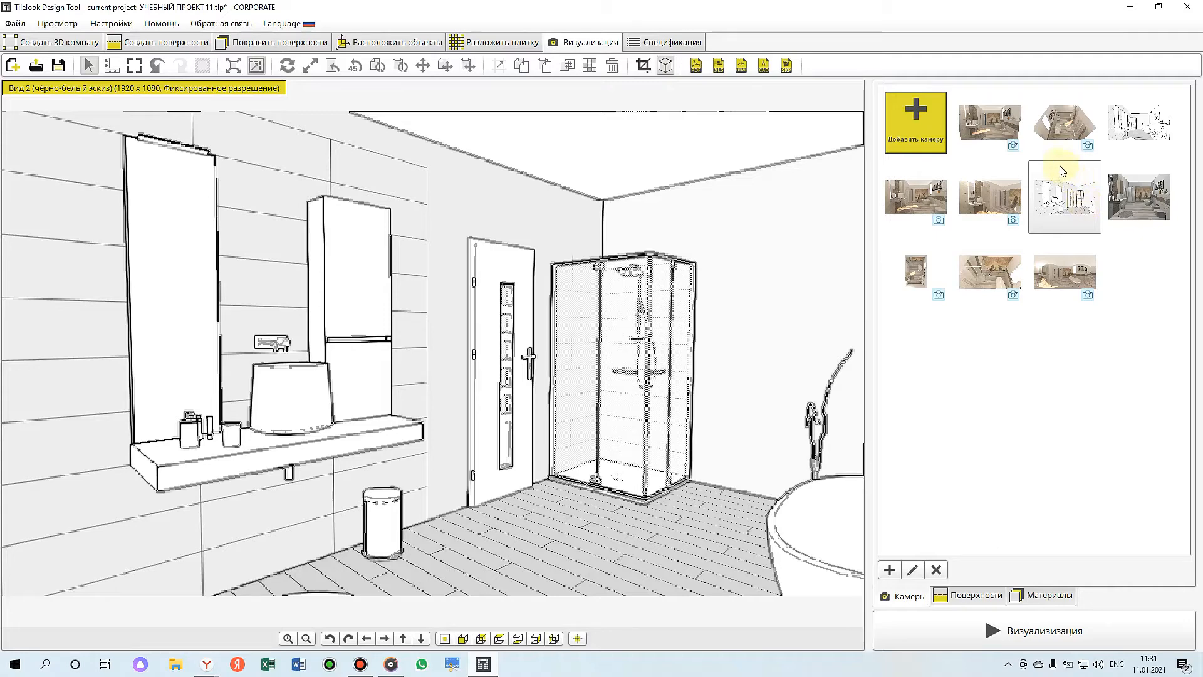
pyautogui.click(994, 140)
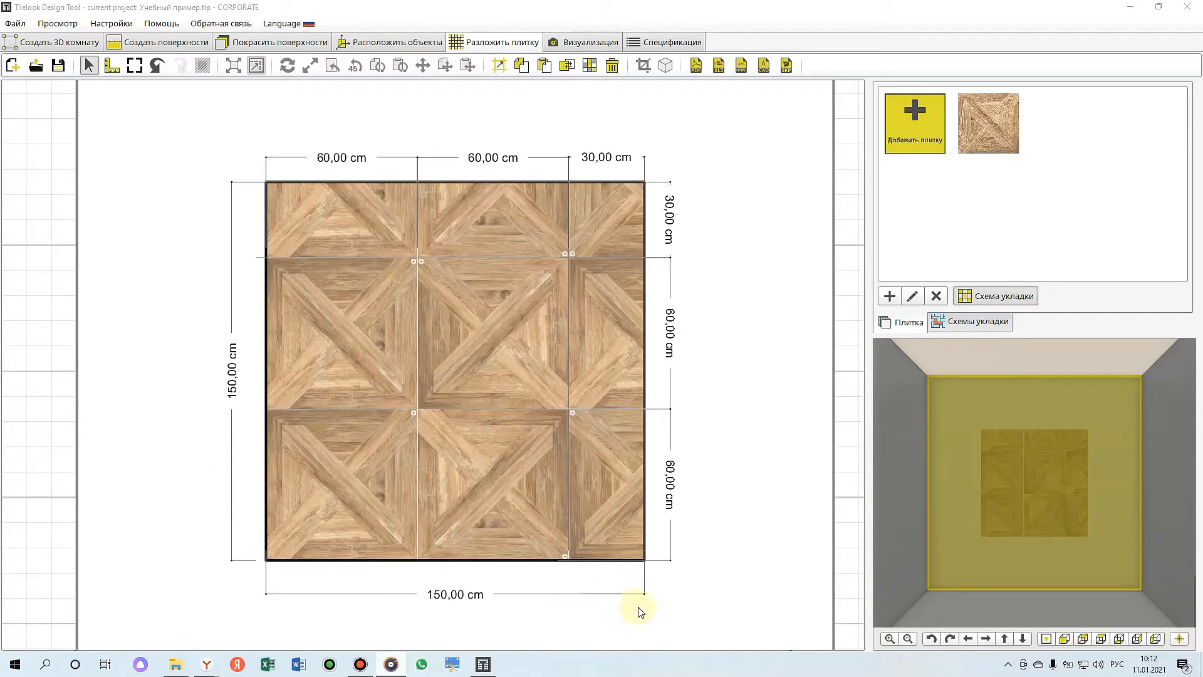
# - Select the four whole tiles in the 150 x 150 cm wood-pattern tile layout
pyautogui.click(351, 490)
pyautogui.keyDown('ctrl'); pyautogui.click(472, 489); pyautogui.keyUp('ctrl')
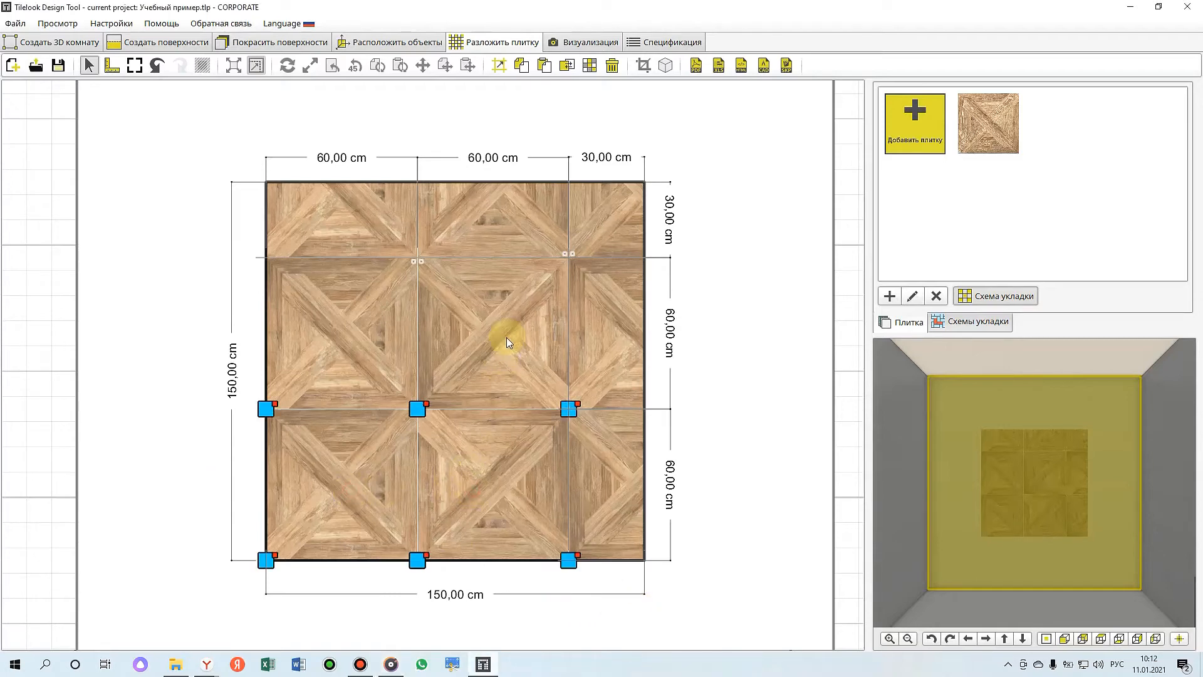
pyautogui.keyDown('ctrl'); pyautogui.click(506, 337); pyautogui.keyUp('ctrl')
pyautogui.keyDown('ctrl'); pyautogui.click(356, 333); pyautogui.keyUp('ctrl')
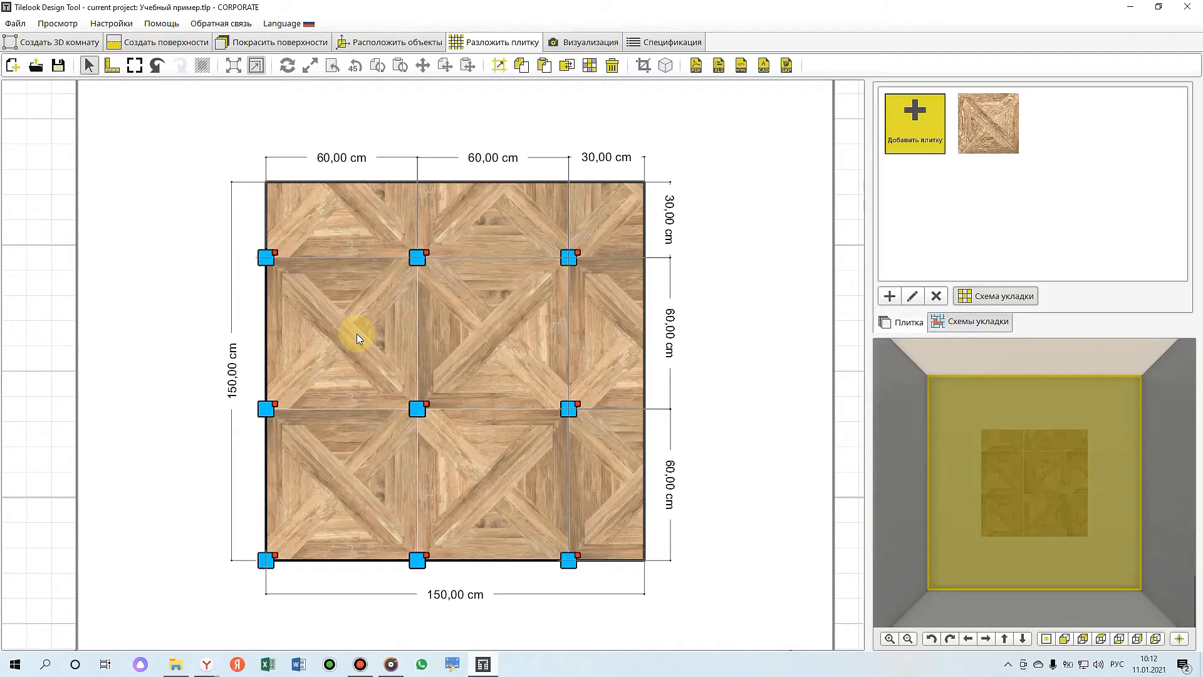
# - Select the five cut tiles along the layout's upper and right edges, clear the selection and open the specification
pyautogui.moveTo(355, 259)
pyautogui.mouseDown()
pyautogui.moveTo(352, 239)
pyautogui.moveTo(517, 232)
pyautogui.moveTo(592, 250)
pyautogui.mouseUp()
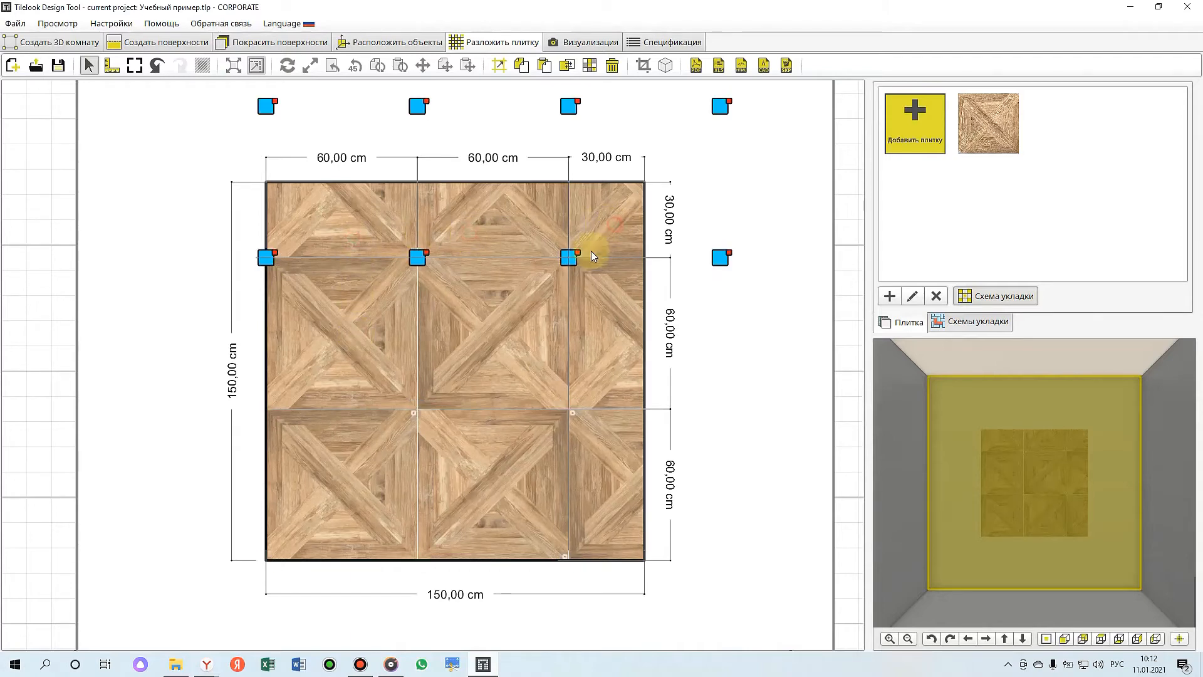
pyautogui.keyDown('ctrl'); pyautogui.click(600, 351); pyautogui.keyUp('ctrl')
pyautogui.keyDown('ctrl'); pyautogui.click(610, 464); pyautogui.keyUp('ctrl')
pyautogui.click(693, 327)
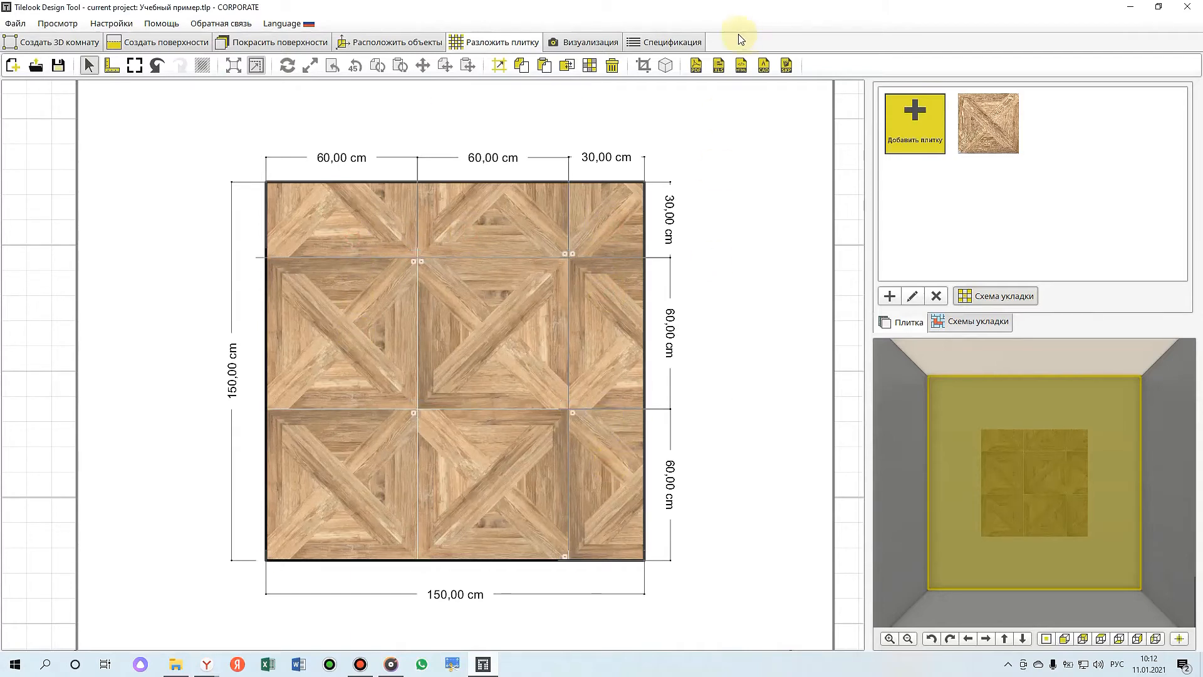
pyautogui.click(673, 42)
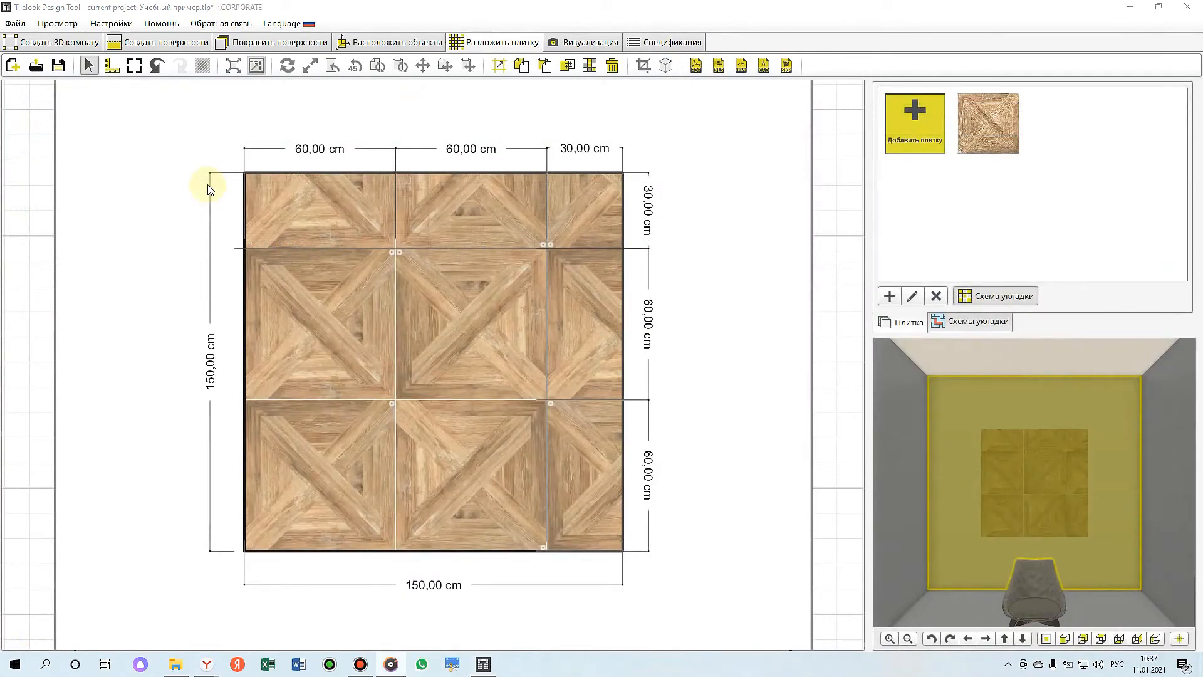
# - Select the three cut tiles in the upper row of the tile layout
pyautogui.click(325, 199)
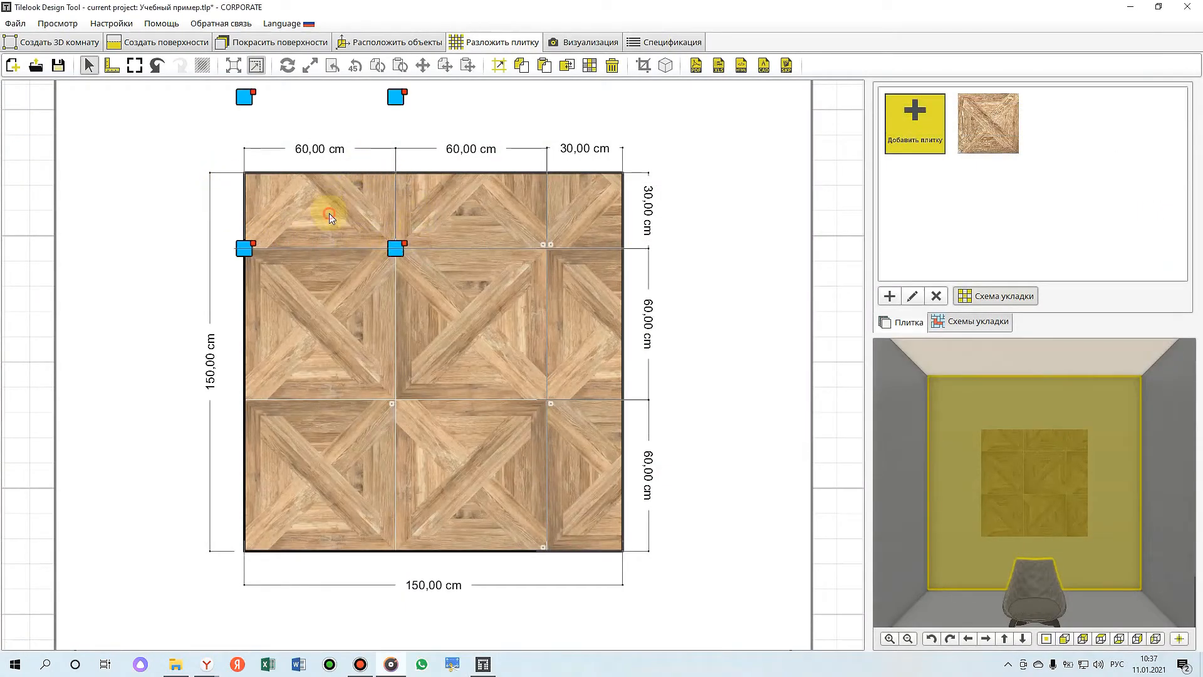
pyautogui.keyDown('ctrl'); pyautogui.click(453, 191); pyautogui.keyUp('ctrl')
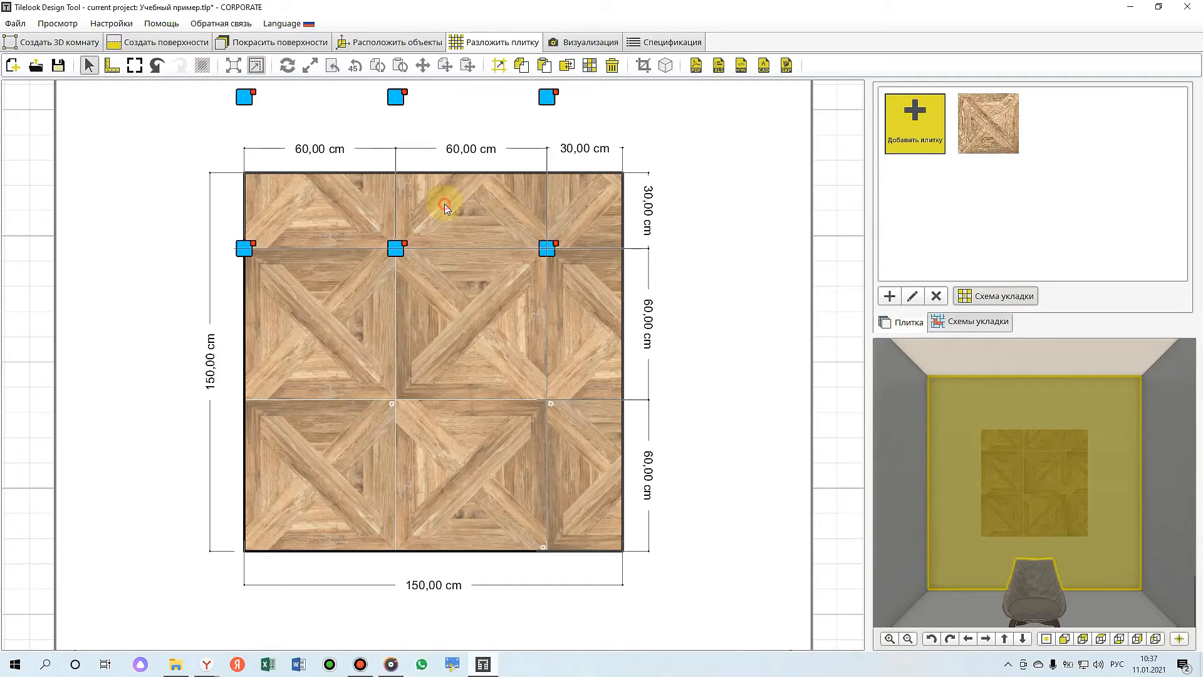
pyautogui.keyDown('ctrl'); pyautogui.click(600, 199); pyautogui.keyUp('ctrl')
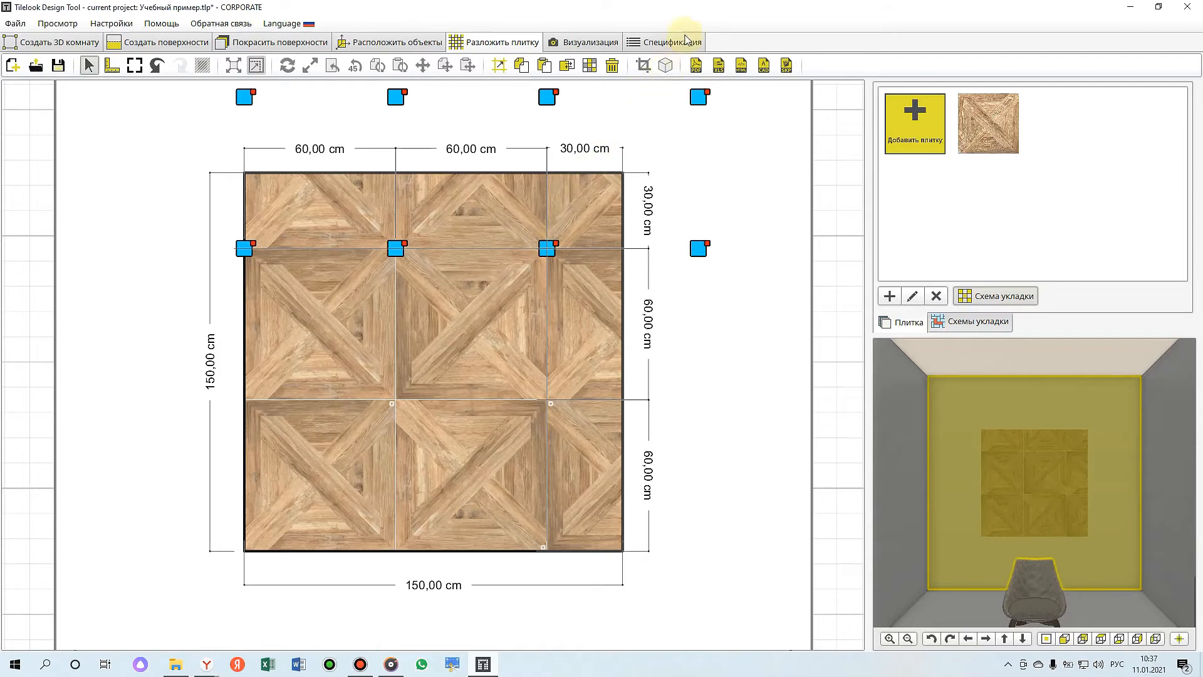
# - Set the reuse coefficient of the Bayker Chauteux Brun tile to 50 in the specification
pyautogui.click(669, 44)
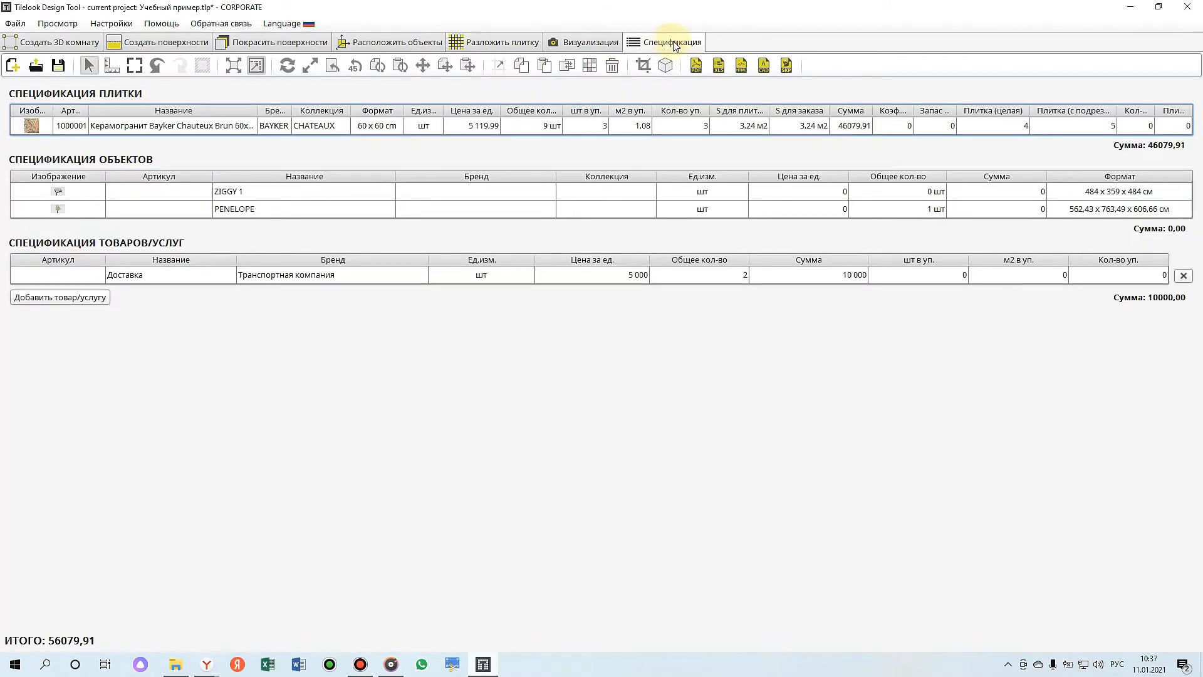
pyautogui.doubleClick(900, 128)
pyautogui.write('50')
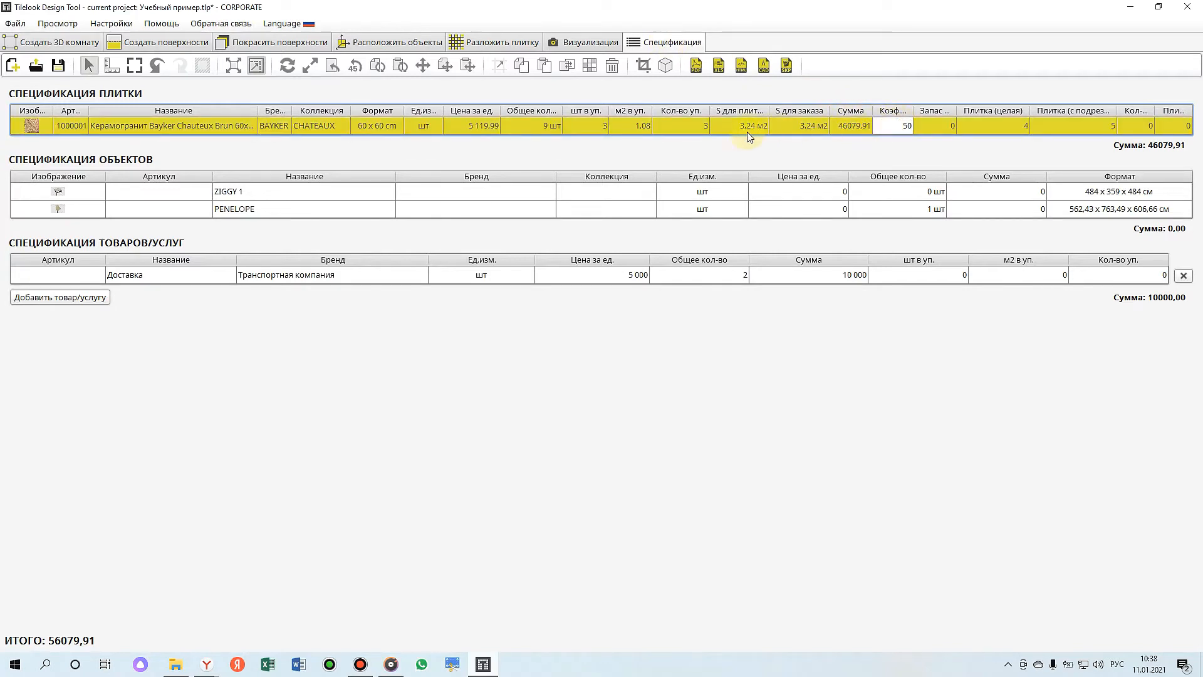
pyautogui.click(543, 129)
# - Set the reserve percentage of the Bayker Chauteux Brun tile to 20
pyautogui.doubleClick(940, 127)
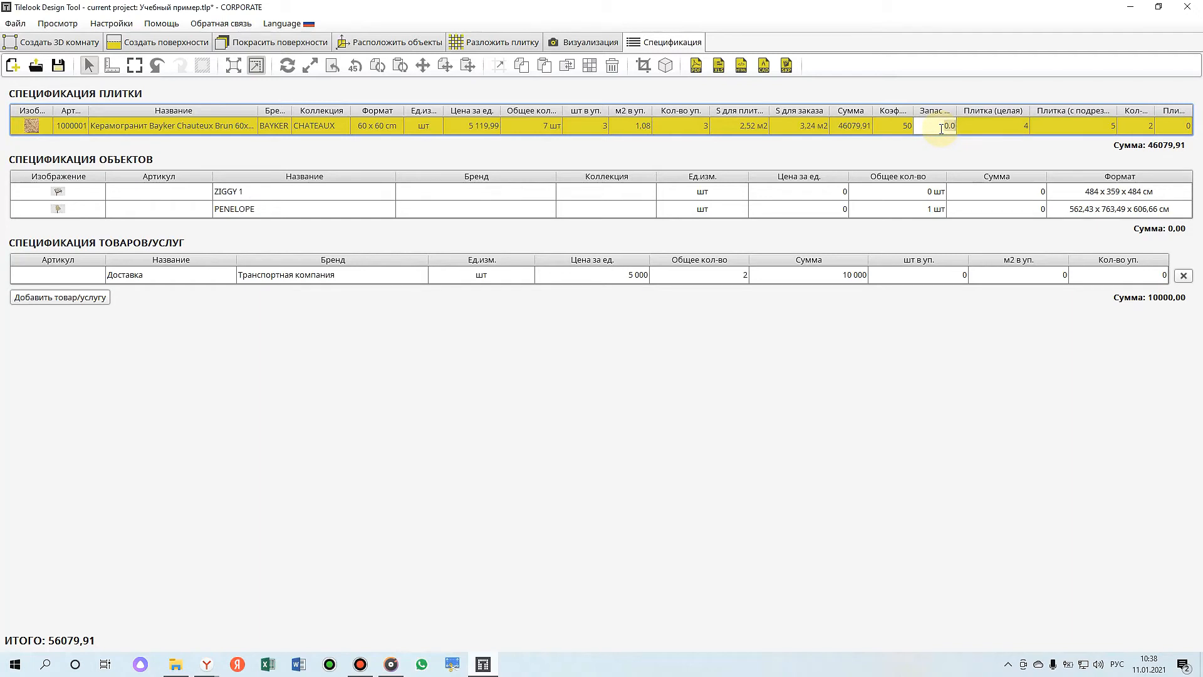
pyautogui.write('20')
pyautogui.click(897, 126)
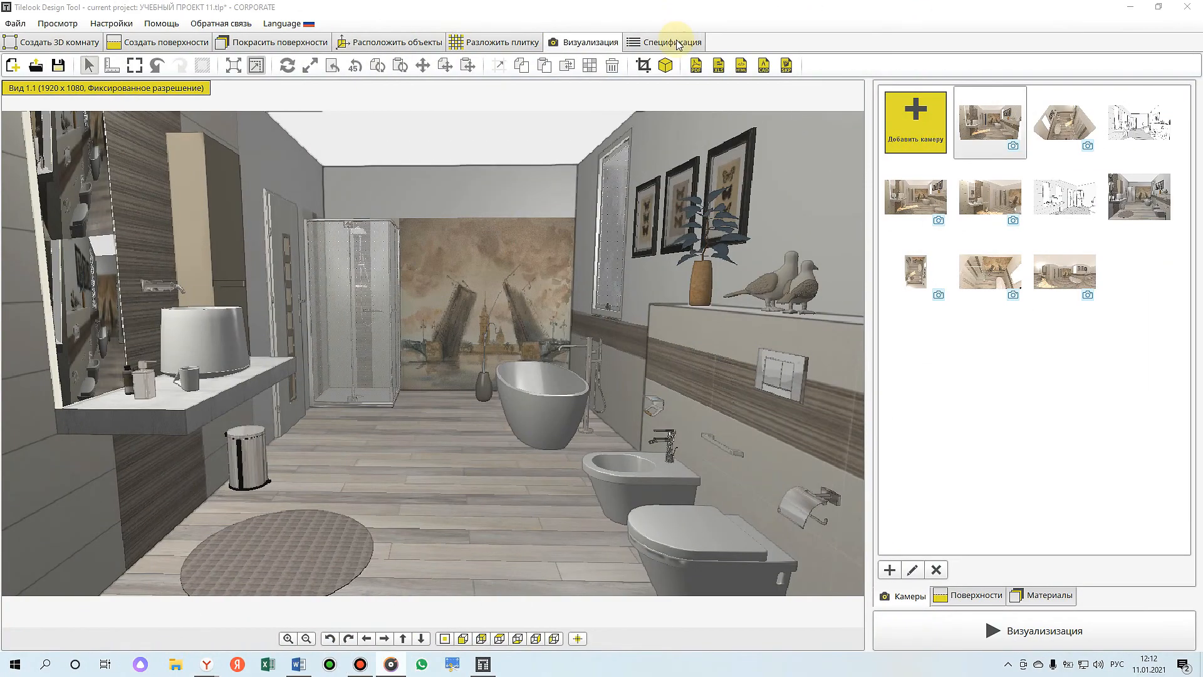
# - Open the bathroom project's specification, preview the object images and examine the object and goods/services tables
pyautogui.click(674, 42)
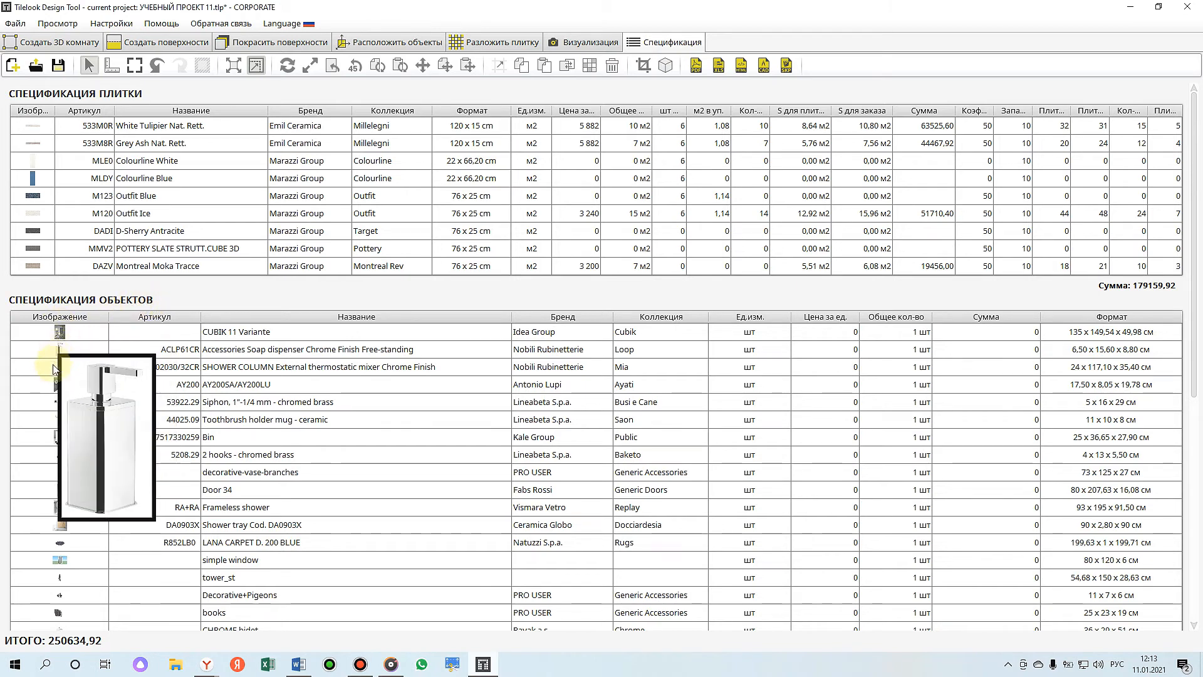
pyautogui.moveTo(61, 439)
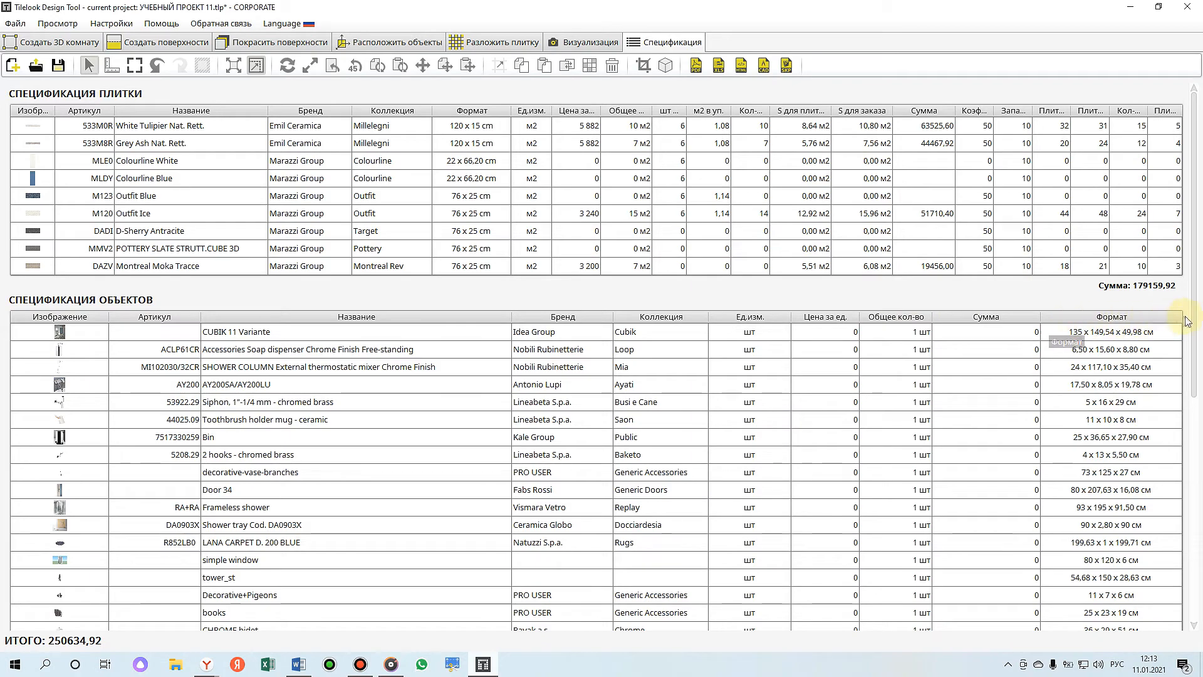
pyautogui.moveTo(1193, 322); pyautogui.dragTo(1199, 608)
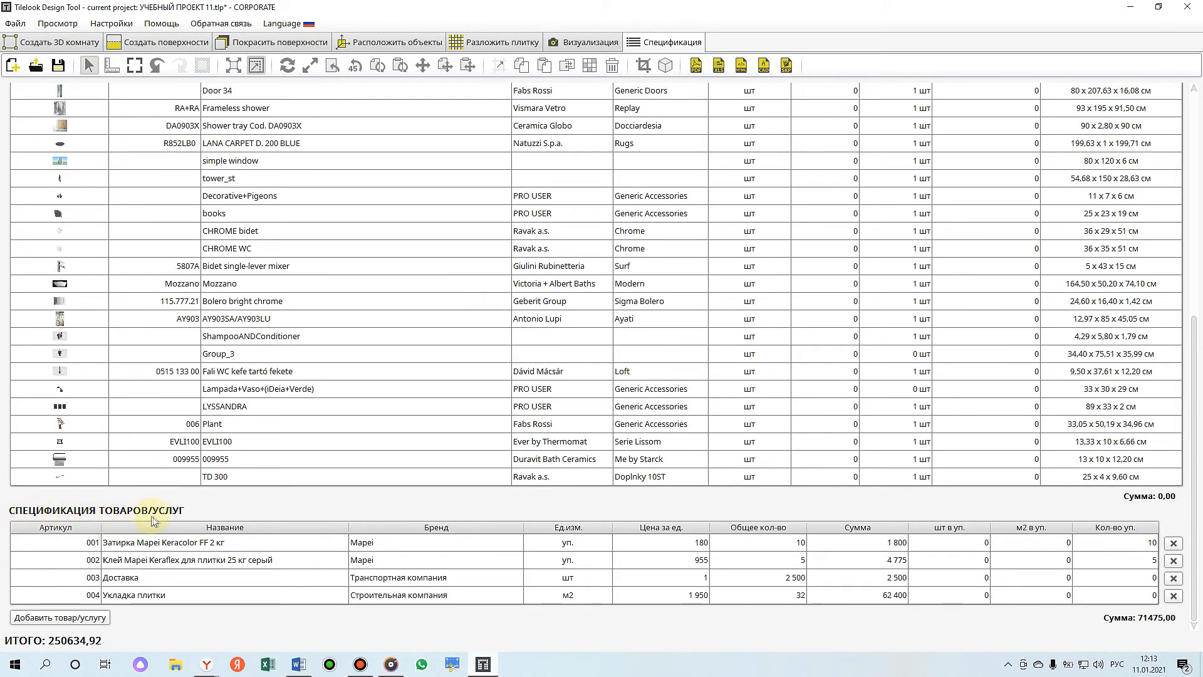
# - Add an empty row to the goods/services specification and delete it
pyautogui.click(83, 619)
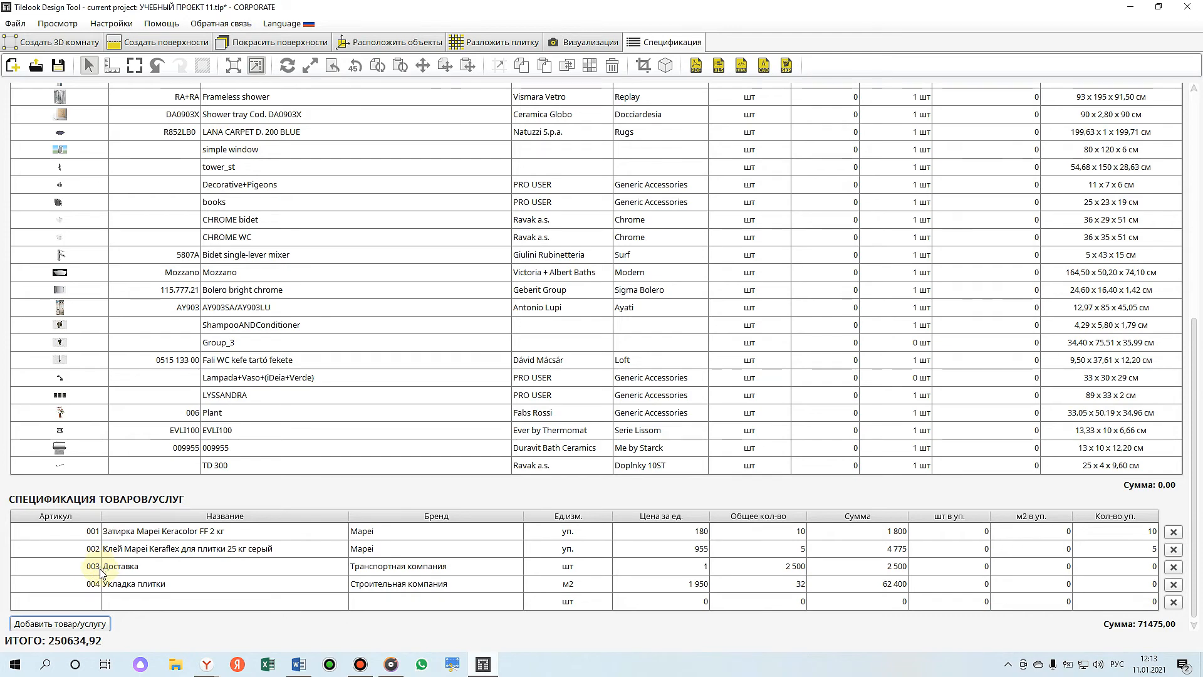
pyautogui.click(1174, 601)
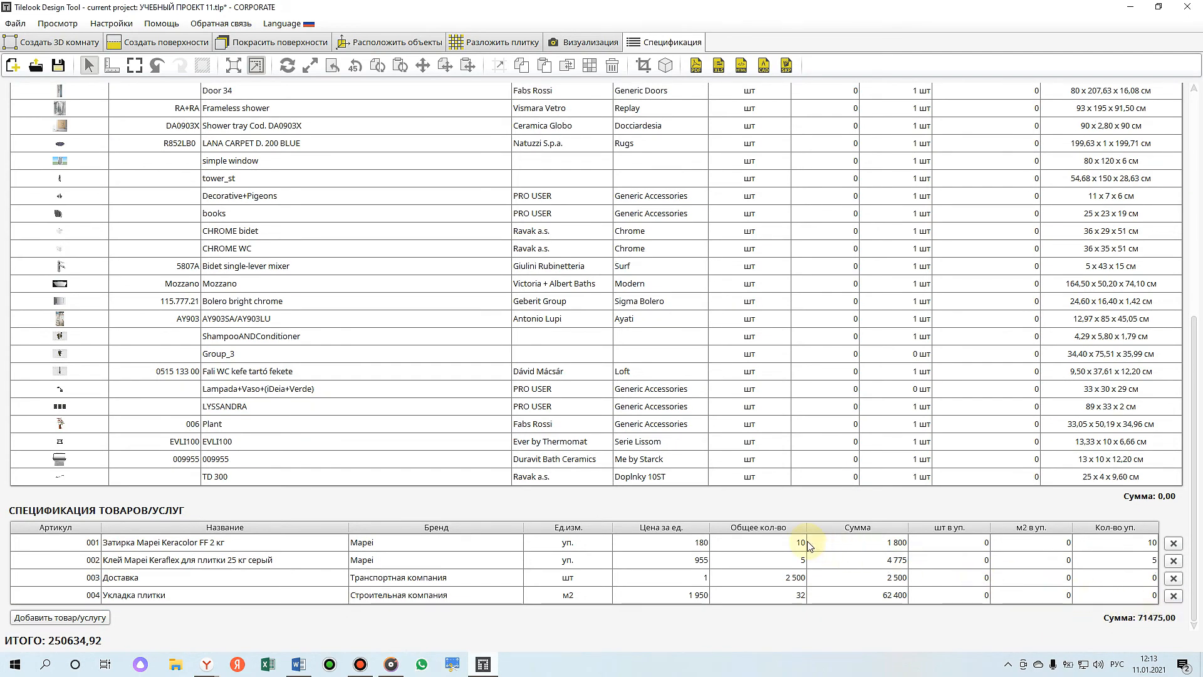
# - Start an Excel export containing the Спецификация плитки and Спецификация объектов sections and proceed to the tile column setup
pyautogui.moveTo(1196, 524); pyautogui.dragTo(1139, 216)
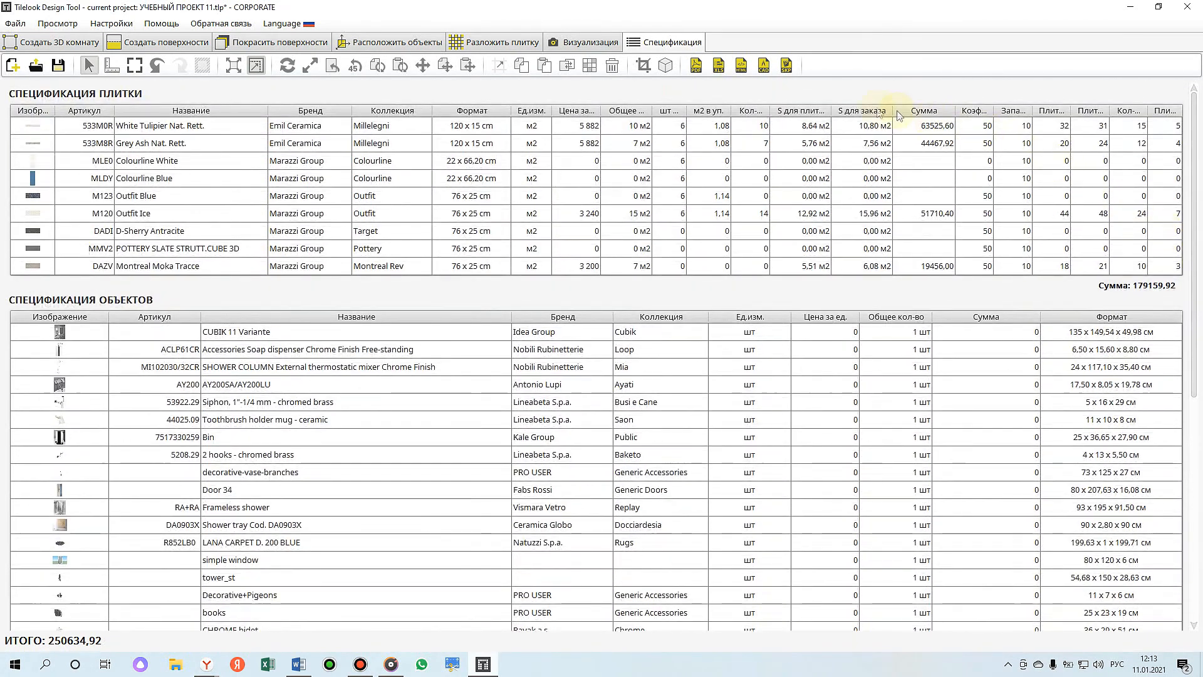
pyautogui.click(719, 66)
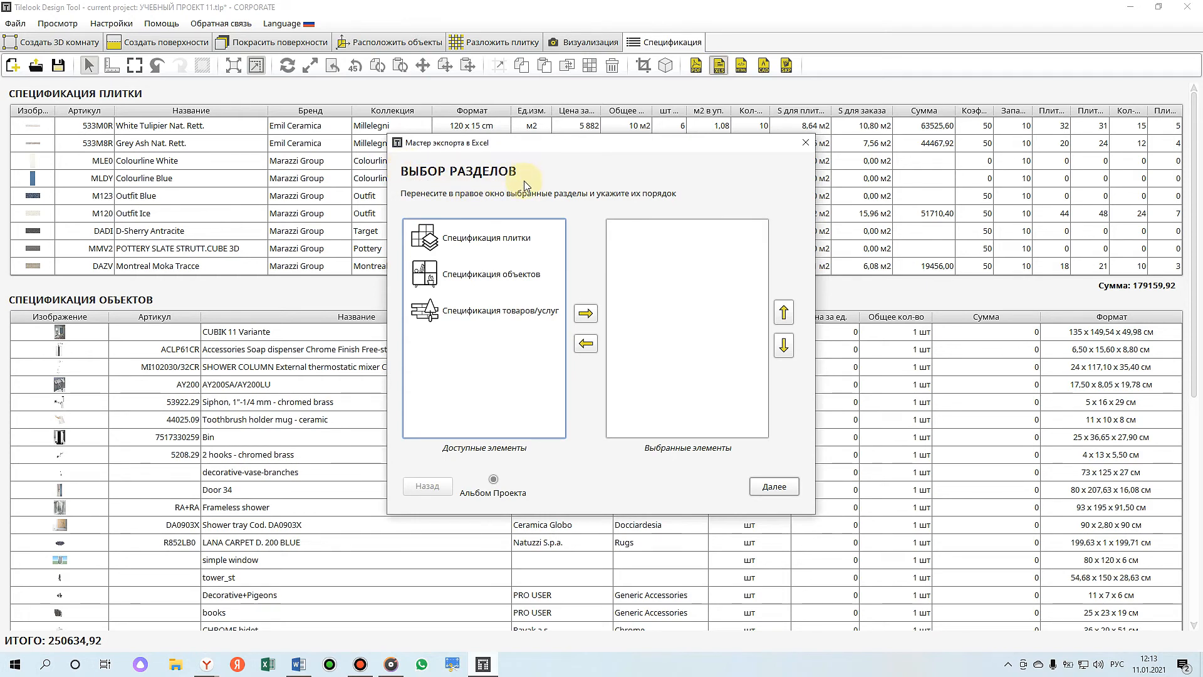
pyautogui.click(491, 250)
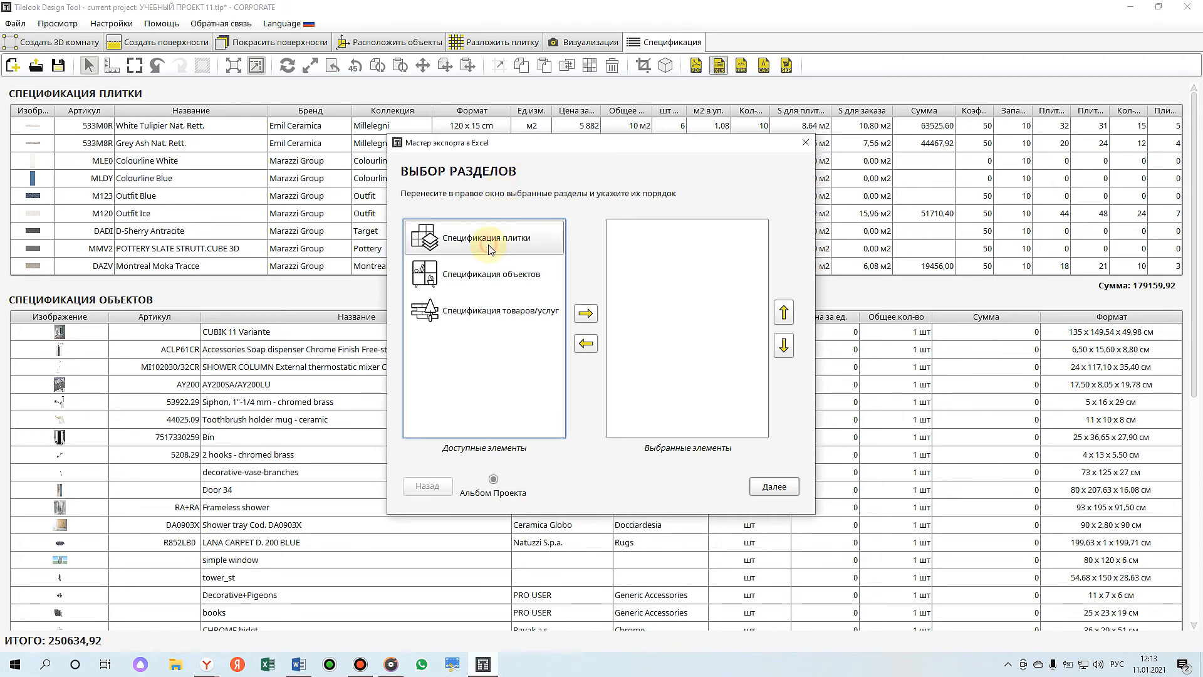
pyautogui.click(480, 282)
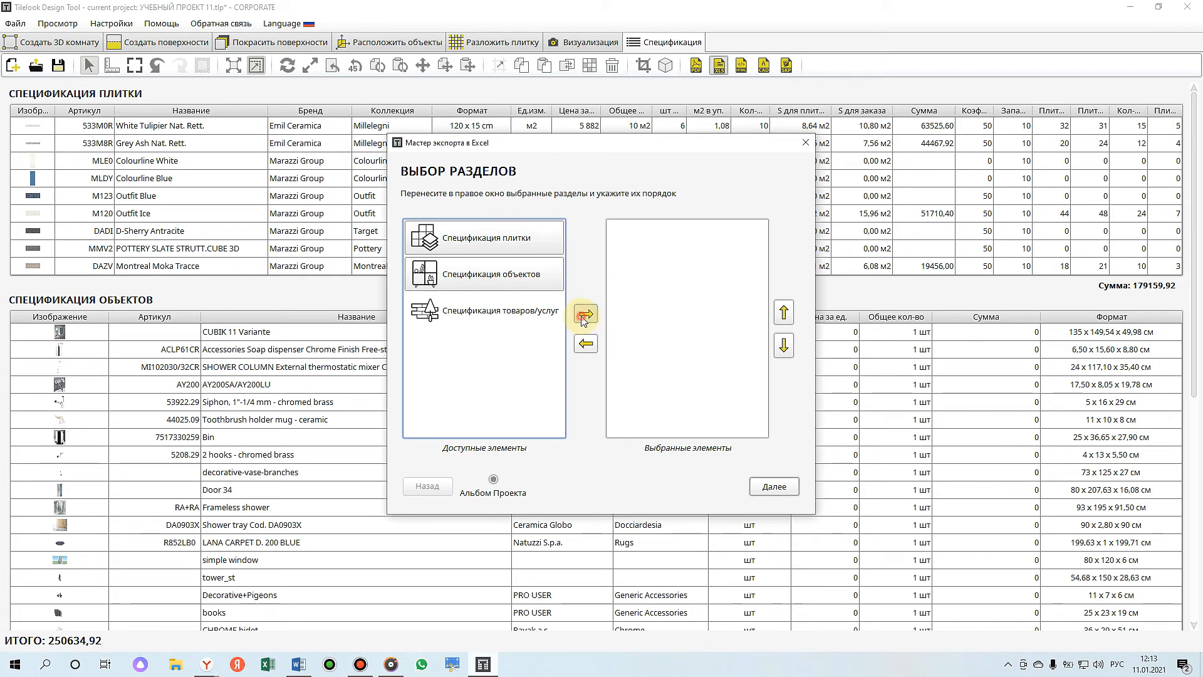
pyautogui.click(585, 315)
pyautogui.click(774, 495)
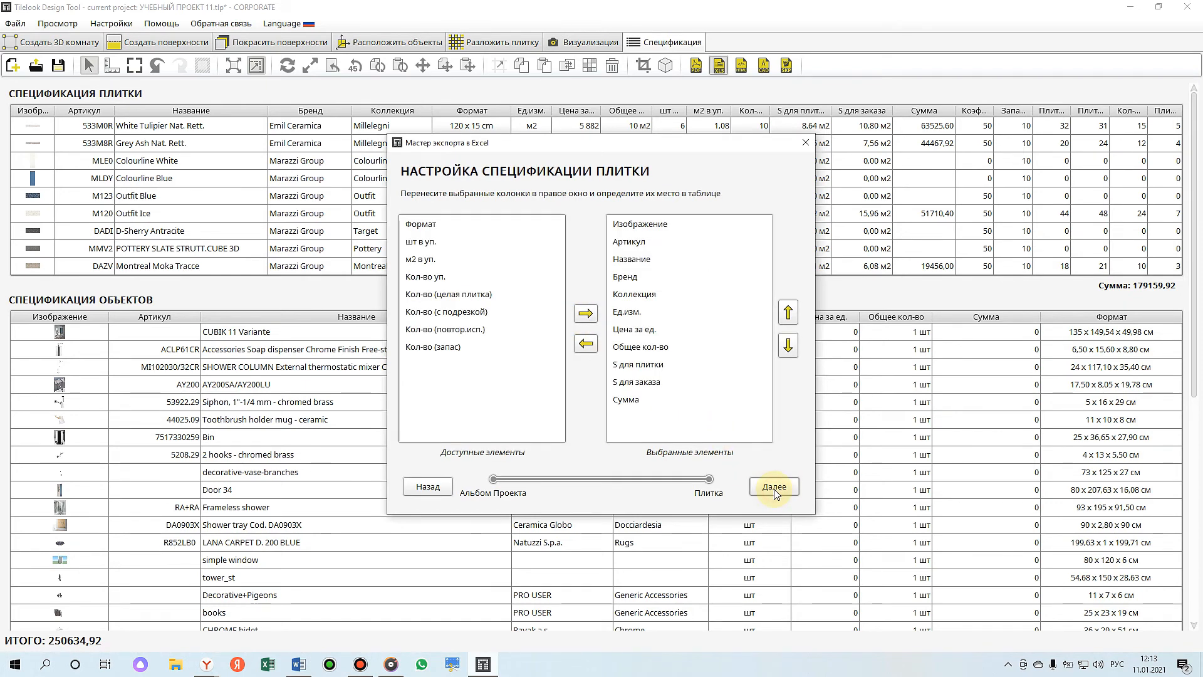
# - Add the Формат column to the exported tile specification, directly after Название
pyautogui.click(427, 225)
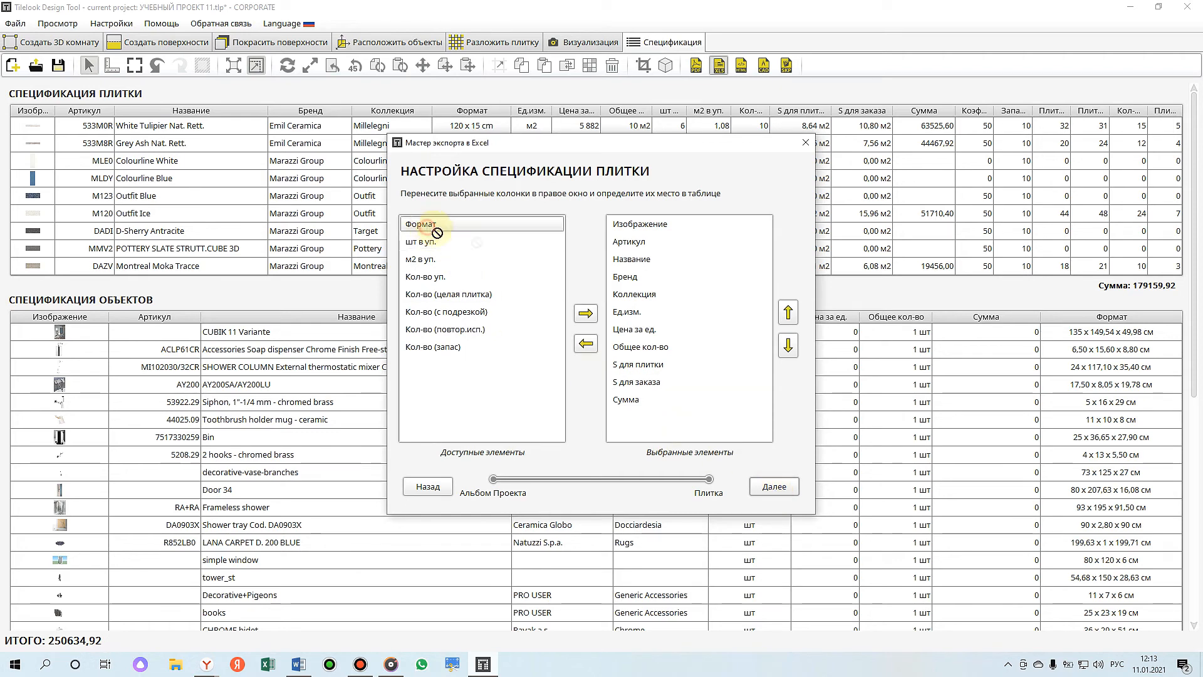
pyautogui.click(633, 259)
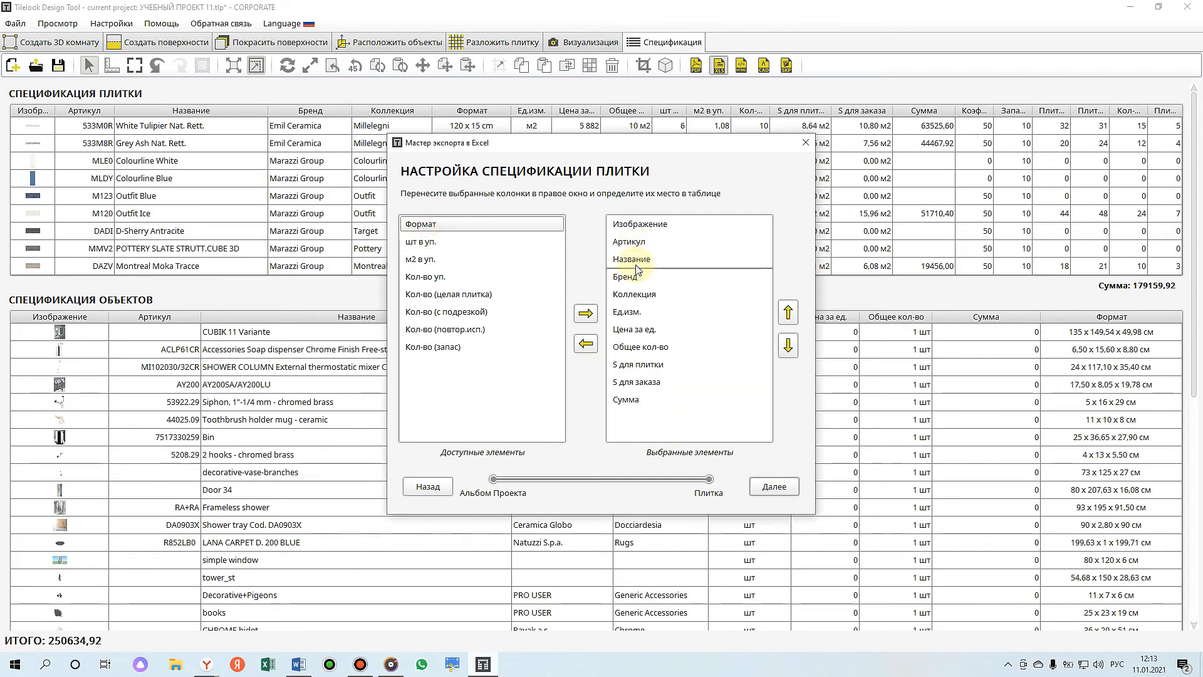
pyautogui.click(584, 313)
# - Append the шт в уп., м2 в уп., Кол-во уп. and Кол-во (запас) columns to the end of the exported tile specification
pyautogui.keyDown('shift'); pyautogui.click(430, 258); pyautogui.keyUp('shift')
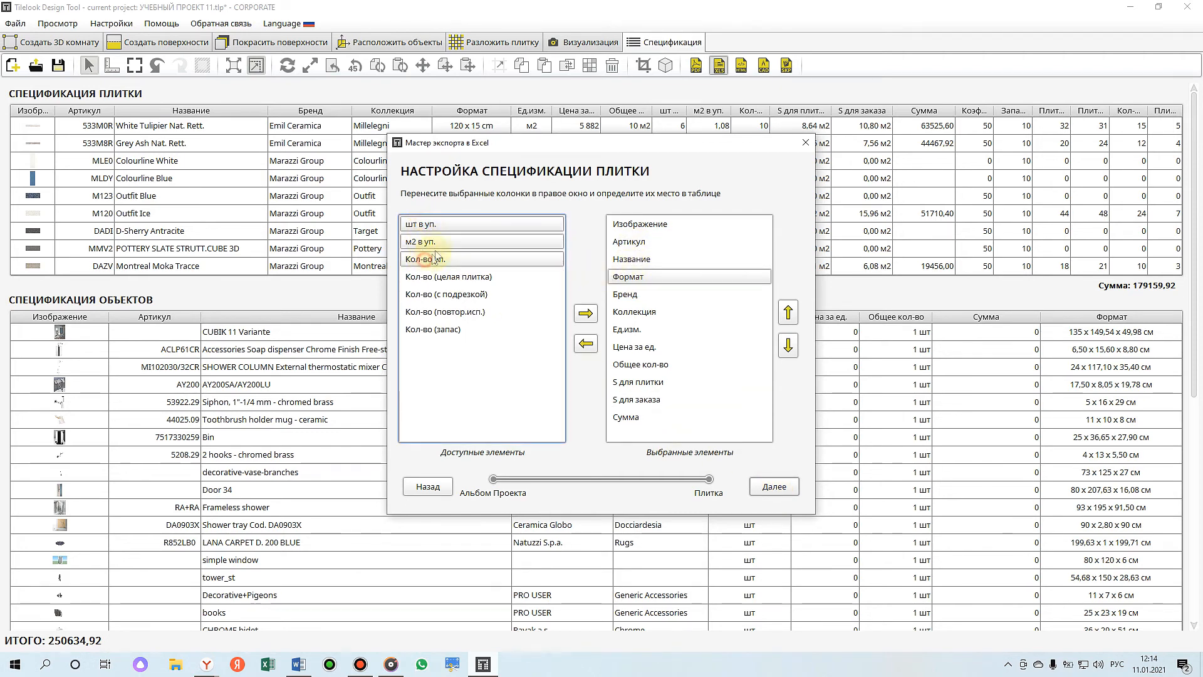
pyautogui.moveTo(482, 226); pyautogui.dragTo(683, 433)
pyautogui.moveTo(432, 276); pyautogui.dragTo(667, 439)
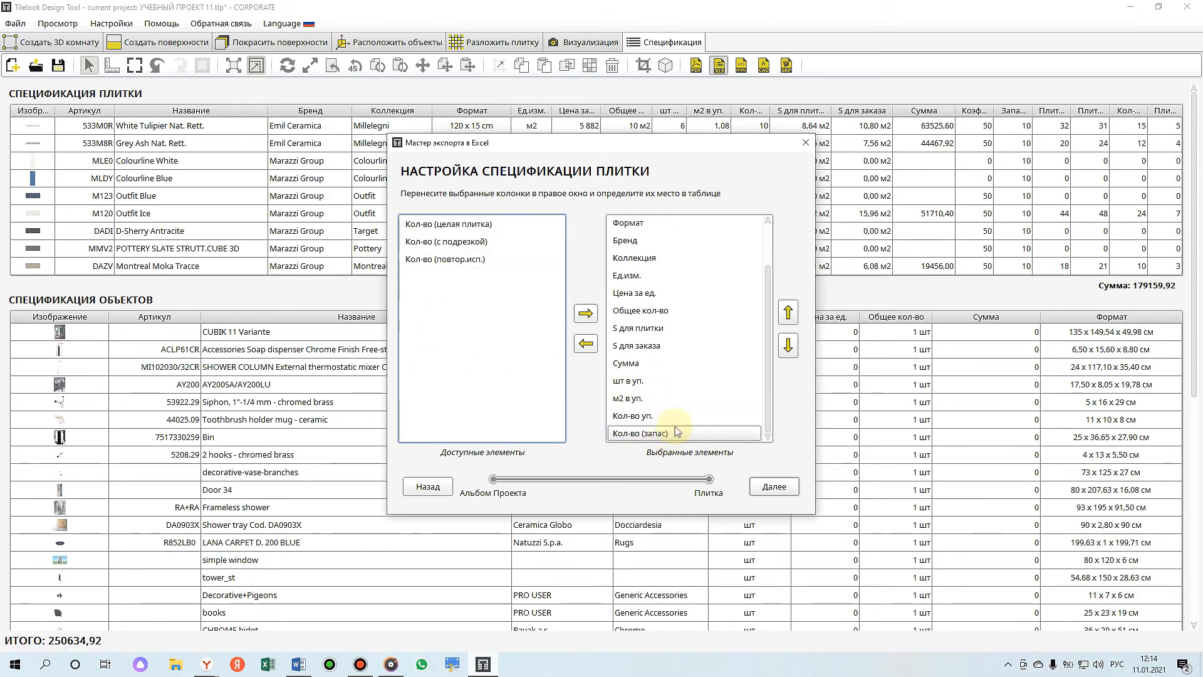
# - Move the Кол-во (запас) column up one place and back down, and remove the Бренд column from the exported tile specification
pyautogui.click(789, 314)
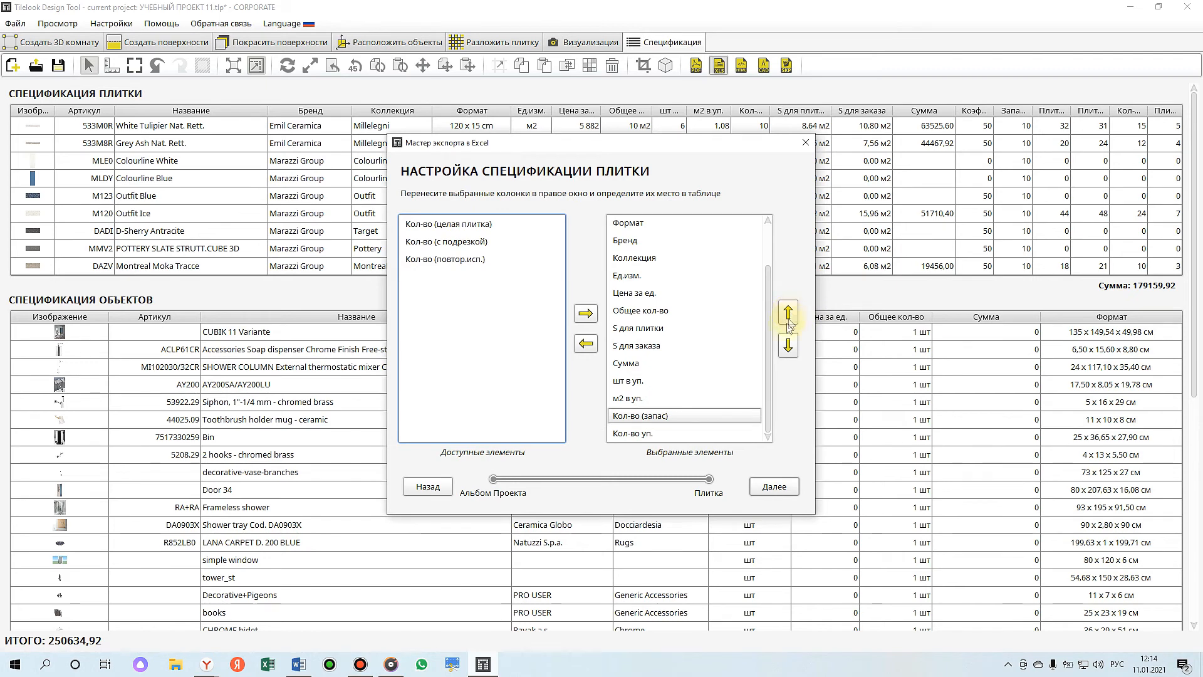
pyautogui.click(791, 352)
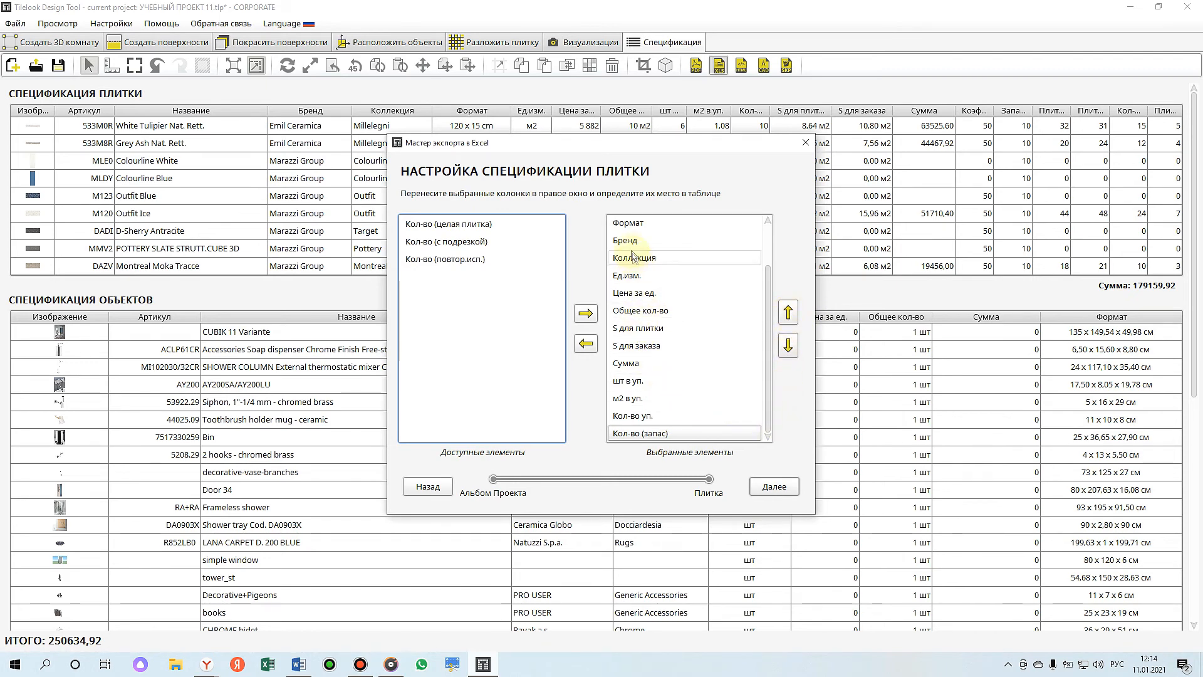
pyautogui.moveTo(627, 241); pyautogui.dragTo(448, 295)
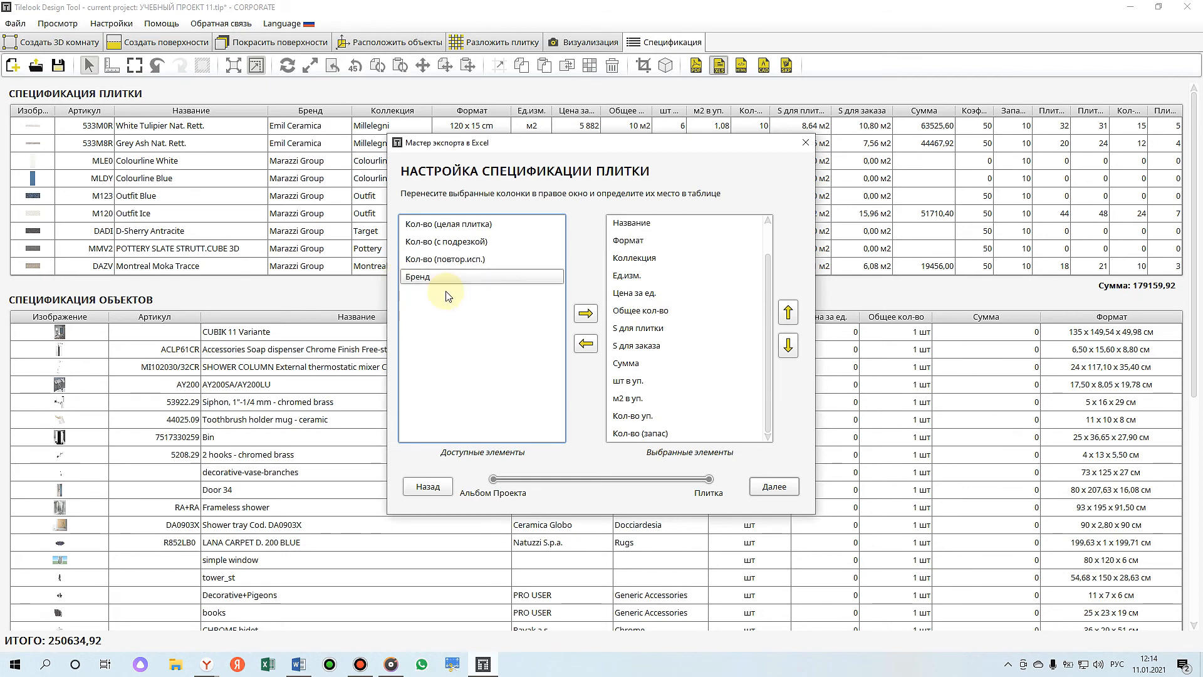
# - Proceed to the tile selection and add the DAZV - Montreal Moka Tracce and M120 - Outfit Ice tiles to the export
pyautogui.click(772, 487)
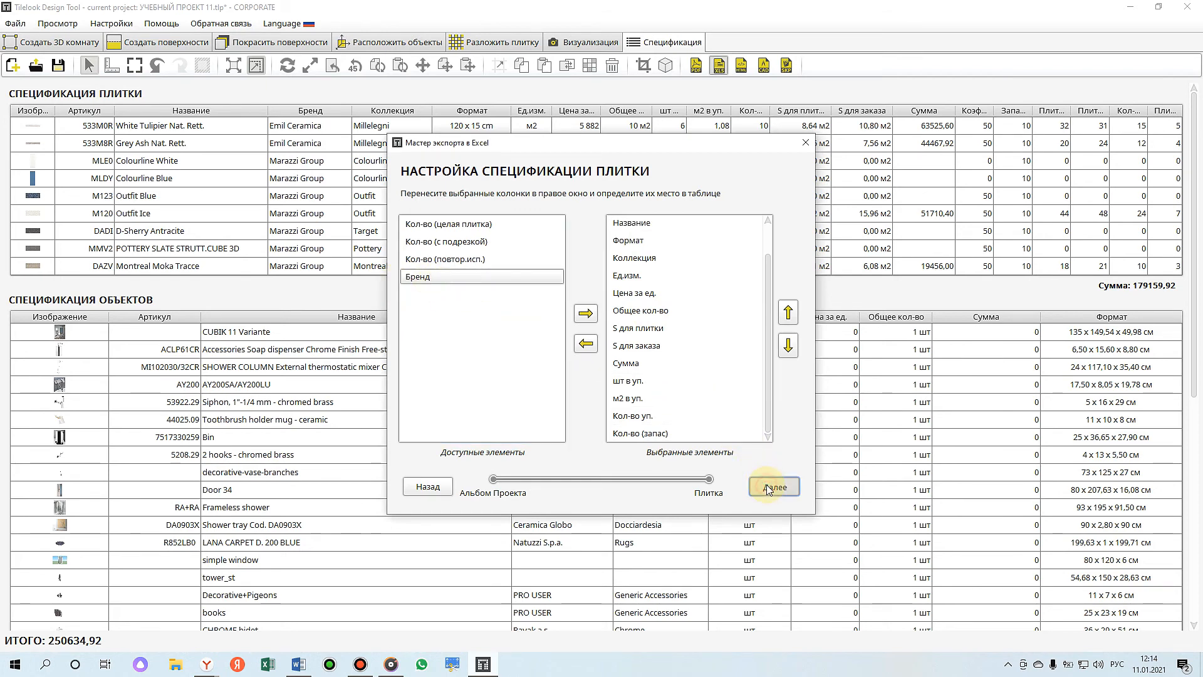
pyautogui.moveTo(559, 311); pyautogui.dragTo(564, 443)
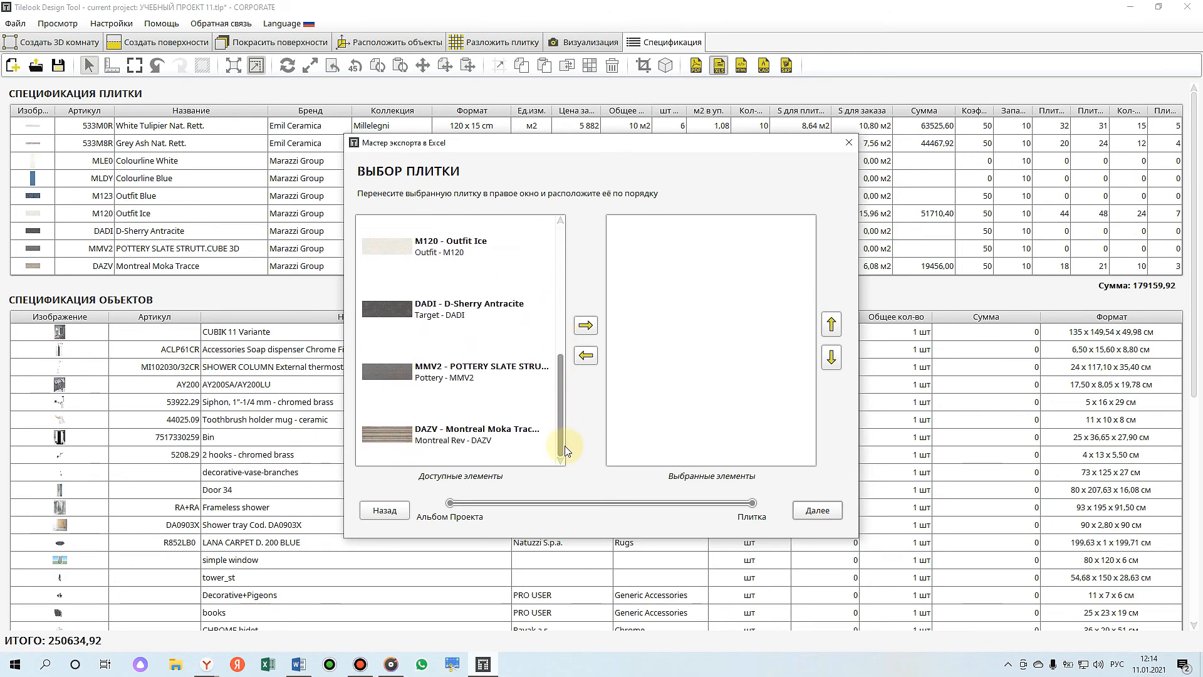
pyautogui.click(390, 440)
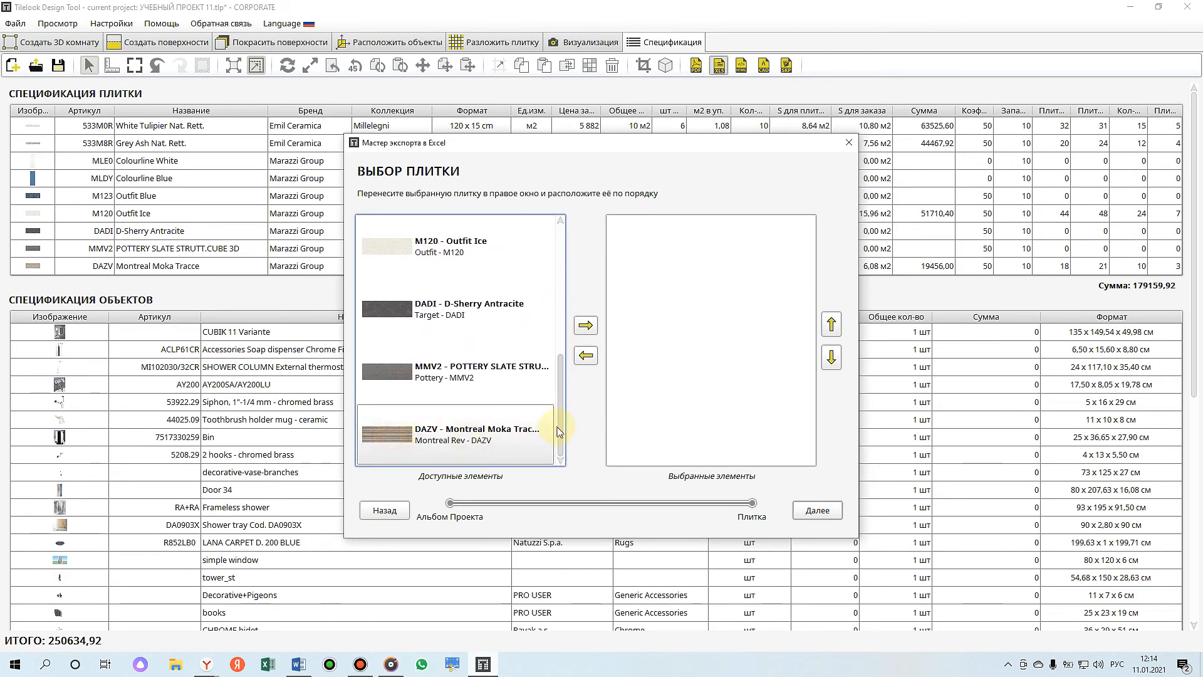
pyautogui.moveTo(562, 428); pyautogui.dragTo(562, 396)
pyautogui.click(449, 332)
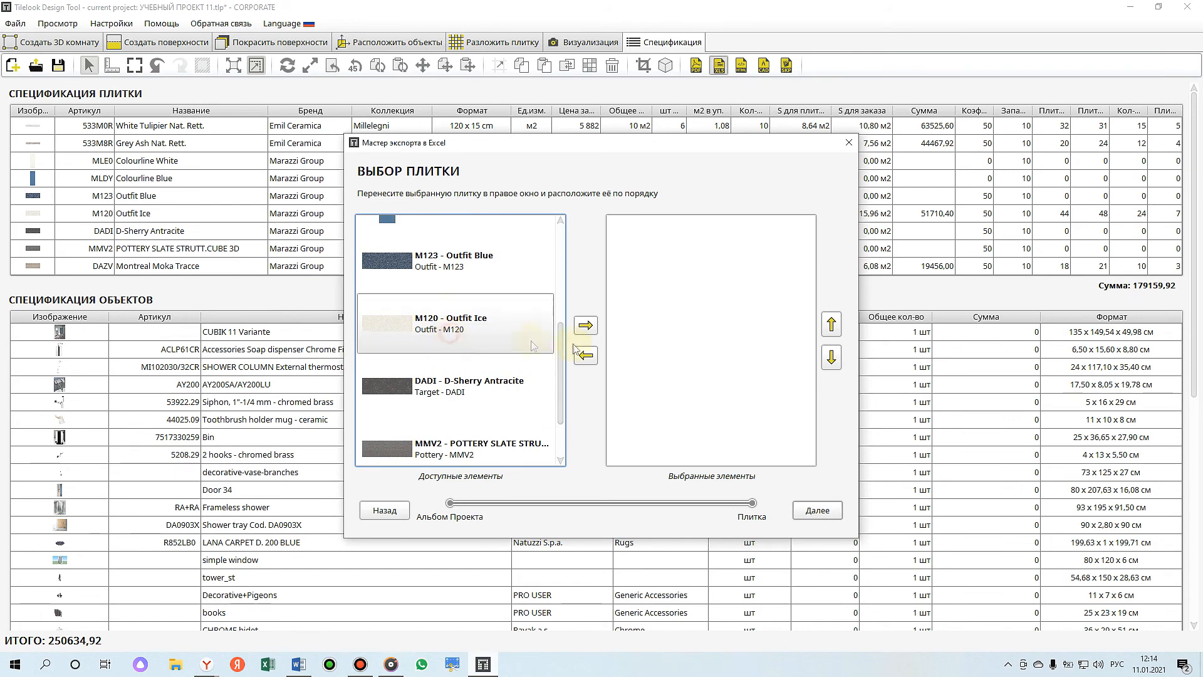
pyautogui.click(585, 325)
# - Proceed to the object column setup and append the Габариты объекта column to the exported object specification
pyautogui.click(814, 511)
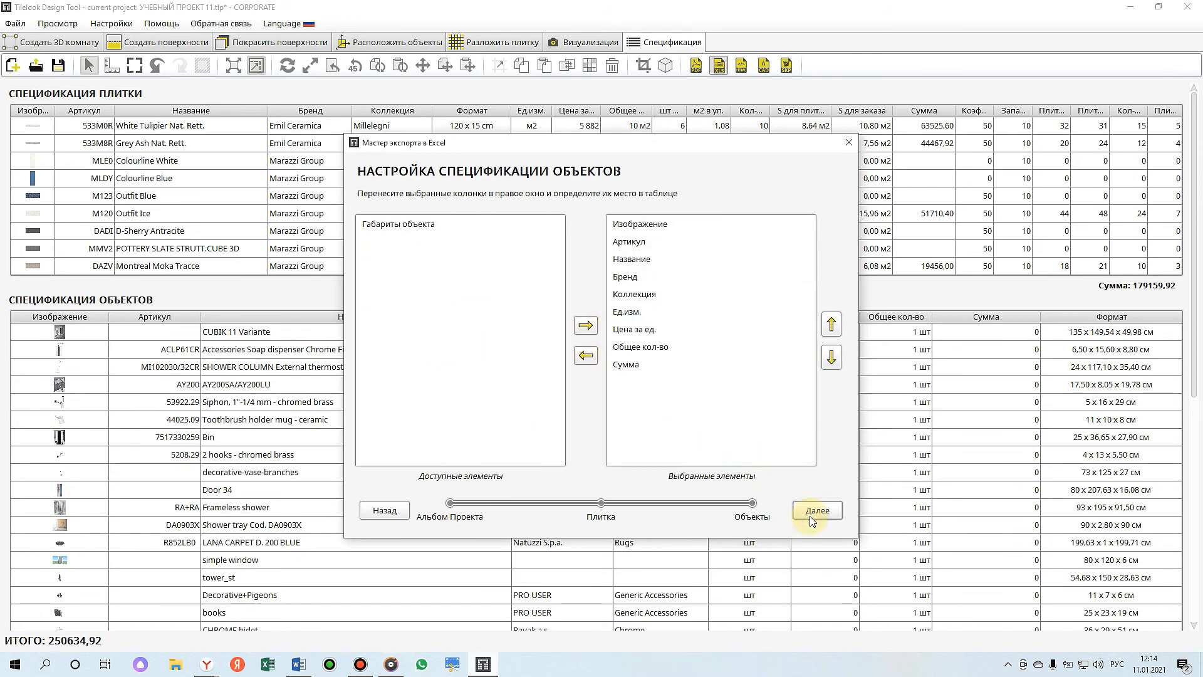
pyautogui.moveTo(418, 225); pyautogui.dragTo(633, 401)
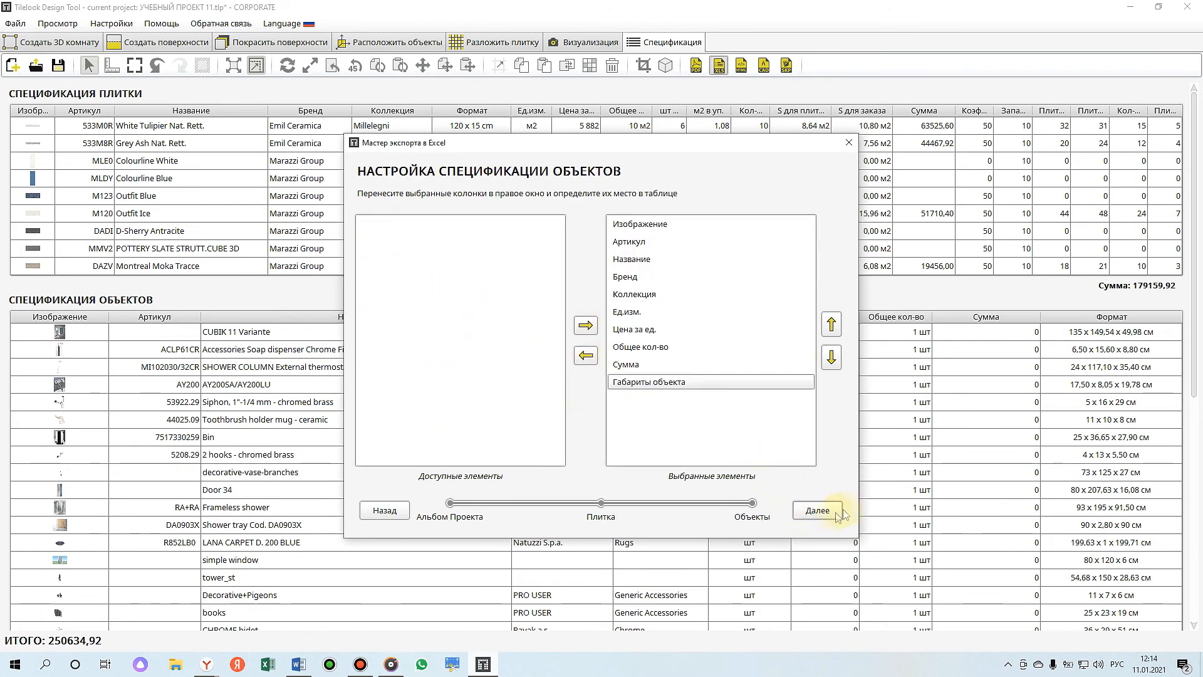
pyautogui.click(818, 511)
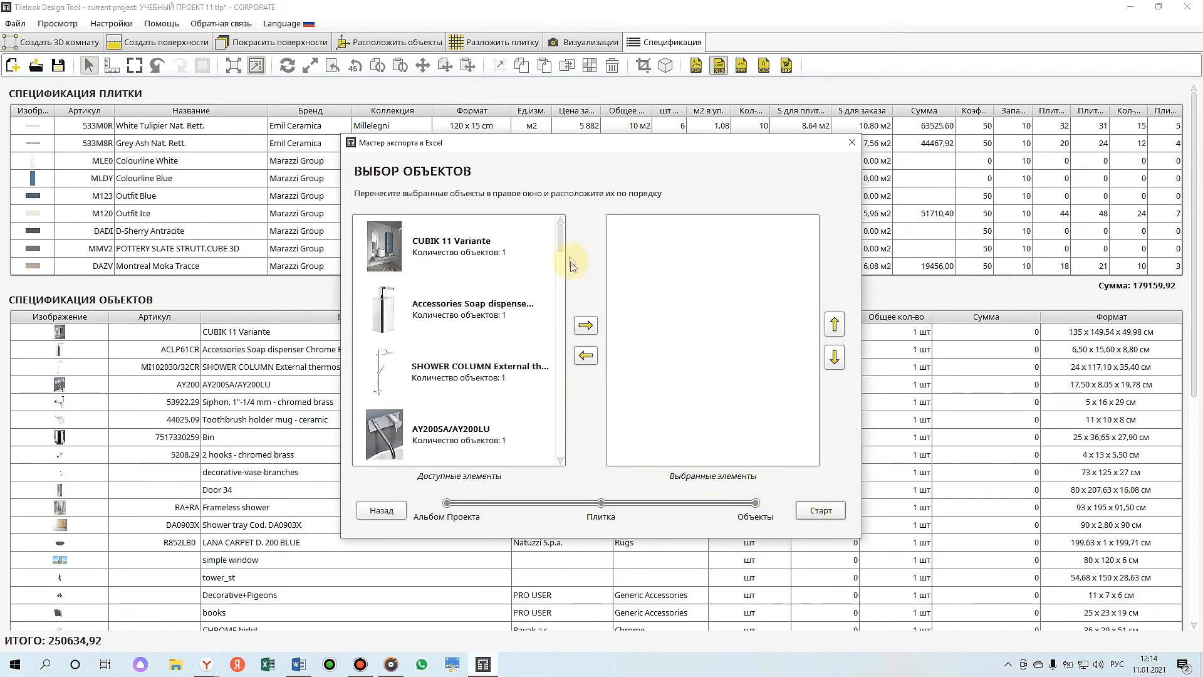
# - Add the CHROME WC object to the exported objects and start the Excel export
pyautogui.moveTo(558, 236); pyautogui.dragTo(555, 374)
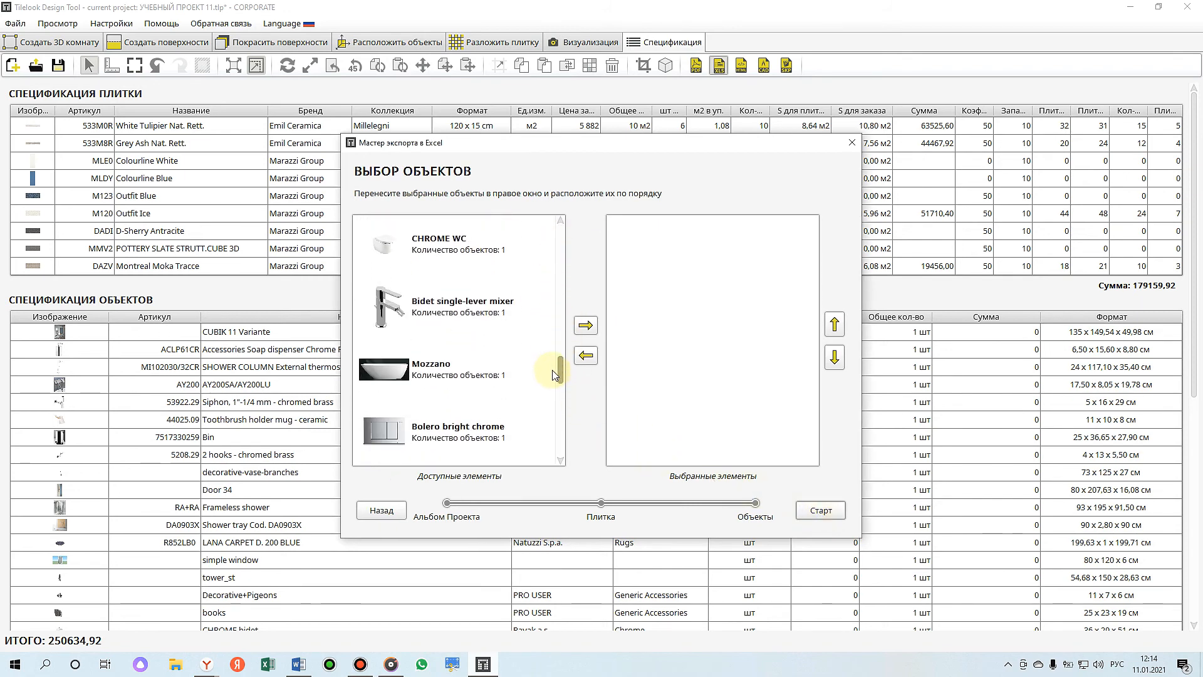
pyautogui.click(452, 244)
pyautogui.click(585, 325)
pyautogui.click(813, 520)
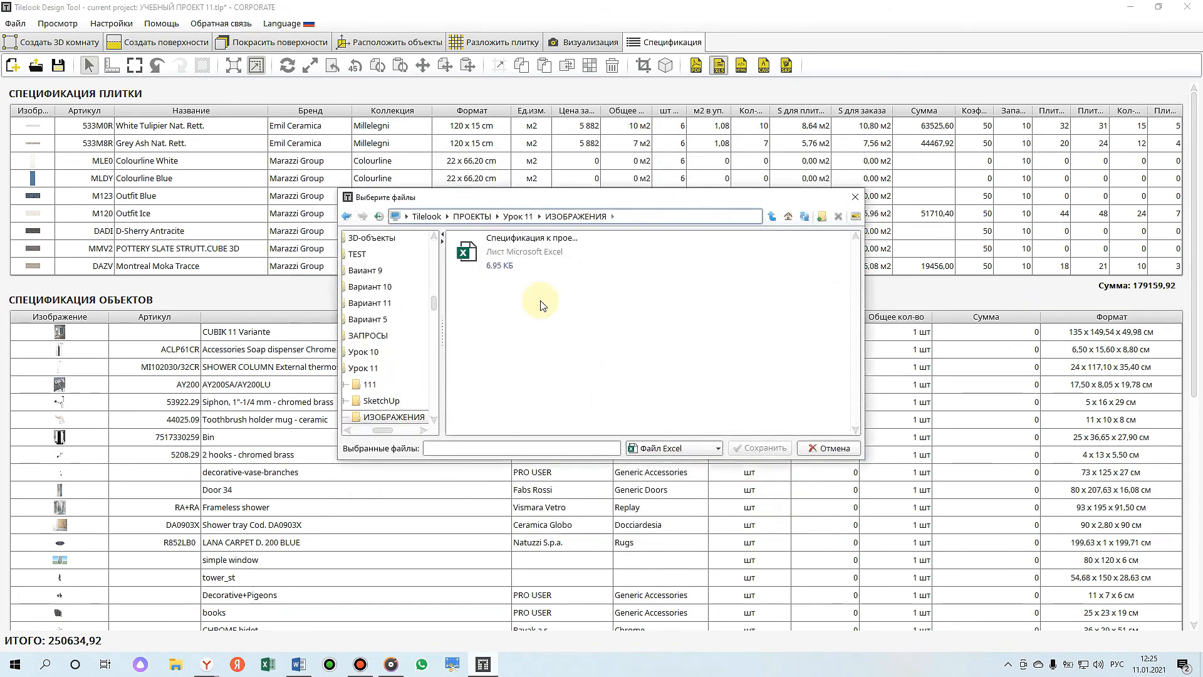
# - Save the export in the ИЗОБРАЖЕНИЯ folder under the existing Excel file's name, with the revision number changed to 1
pyautogui.click(532, 253)
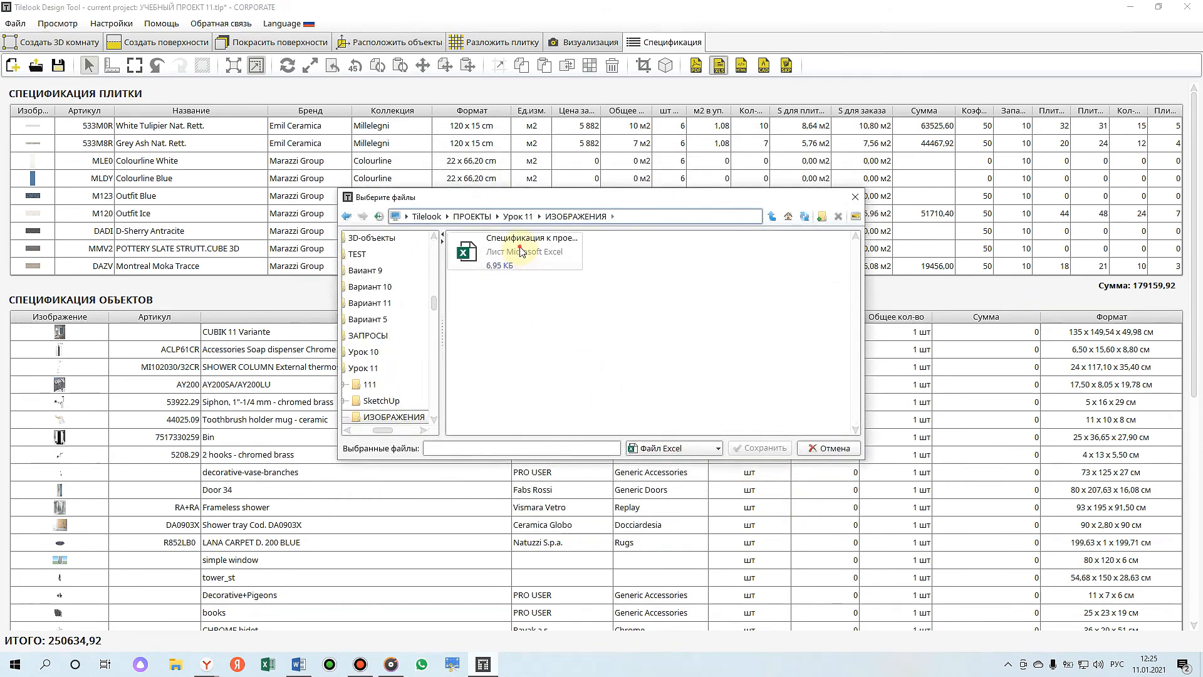
pyautogui.click(543, 447)
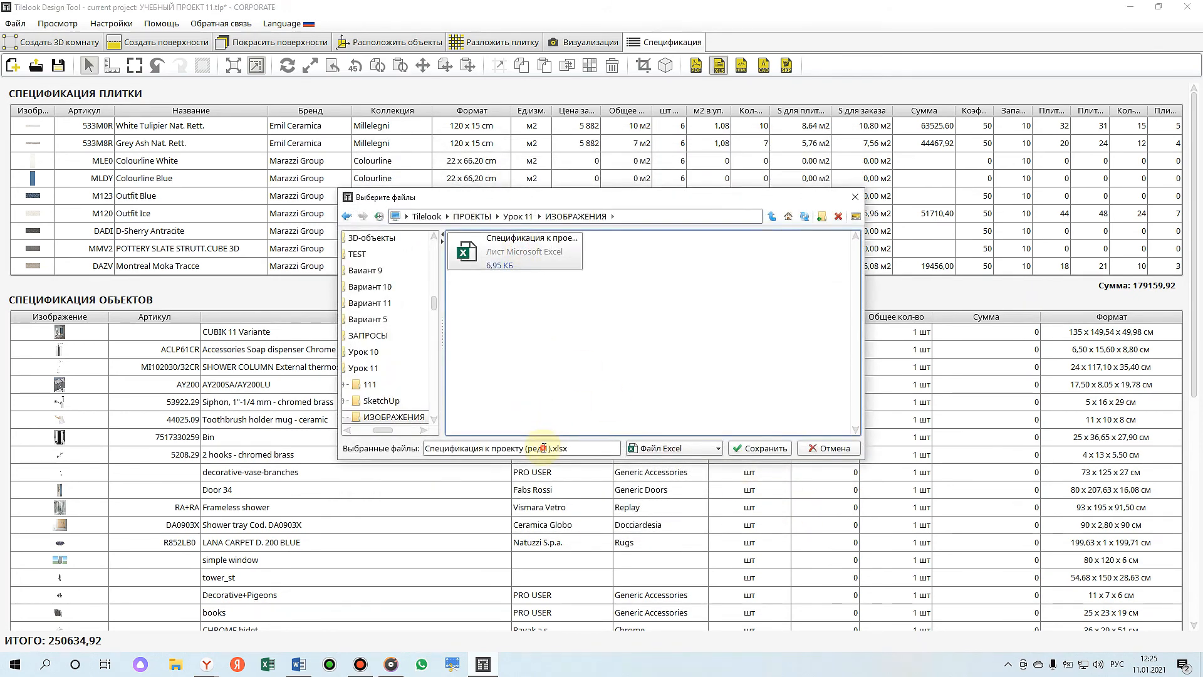
pyautogui.write('1')
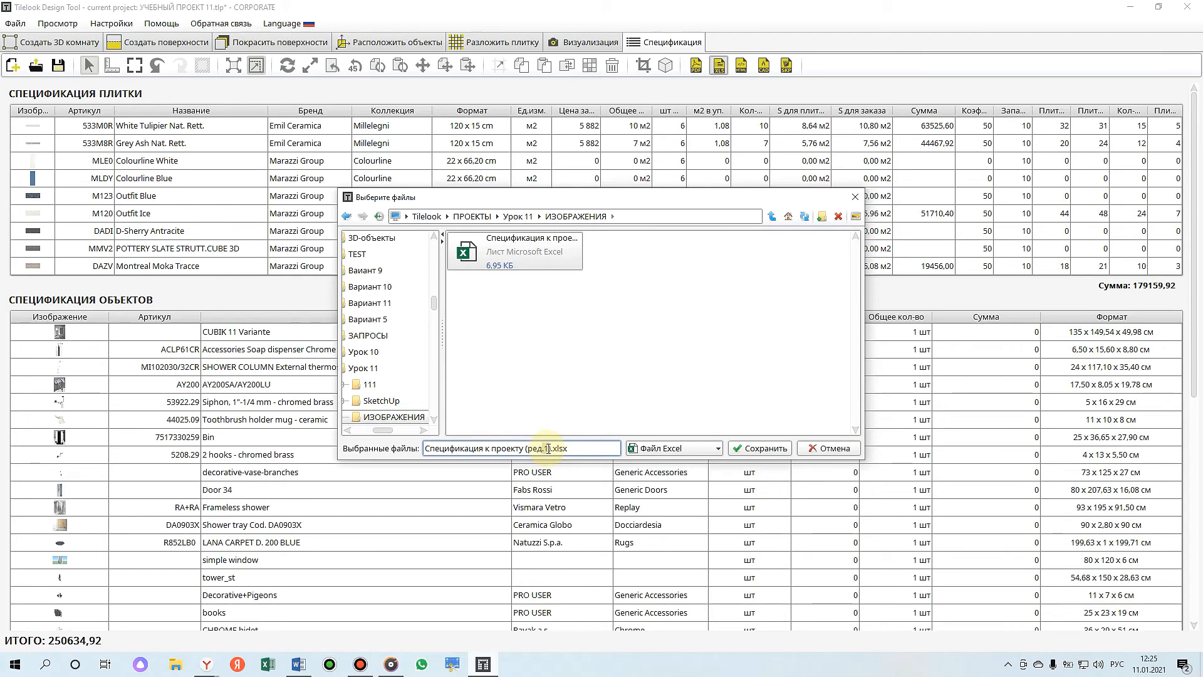
pyautogui.click(756, 450)
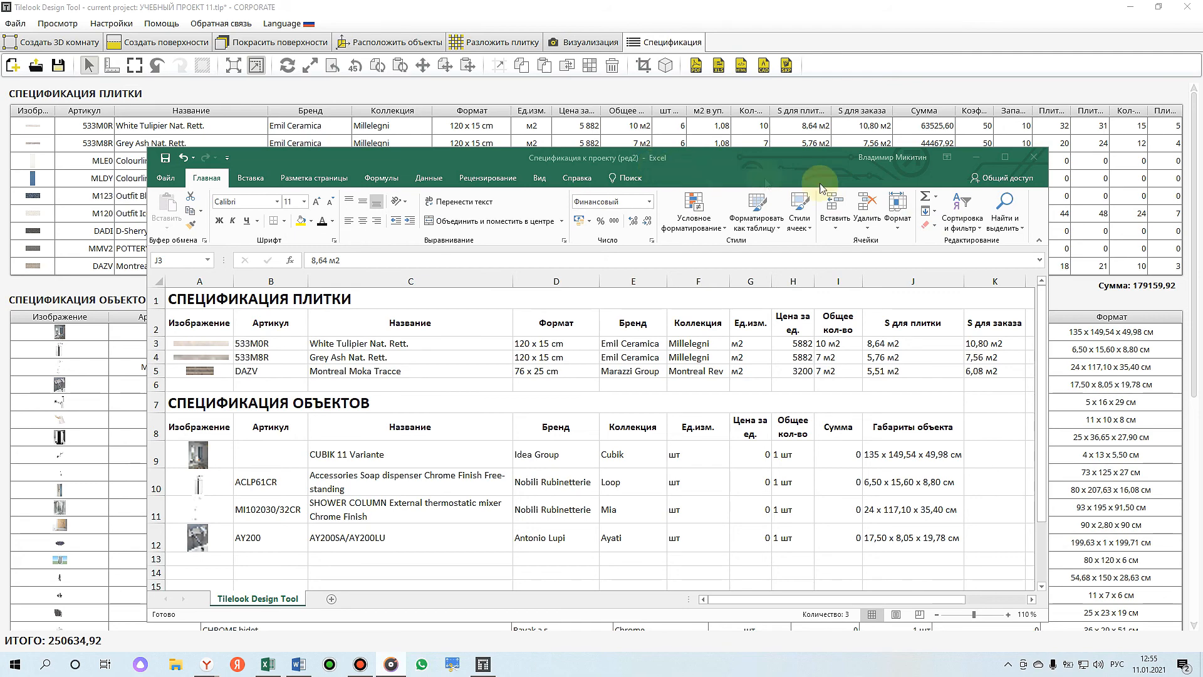
# - In the exported Excel workbook, maximize the window and apply the currency format to the tile Сумма values in L3:L5
pyautogui.click(1004, 157)
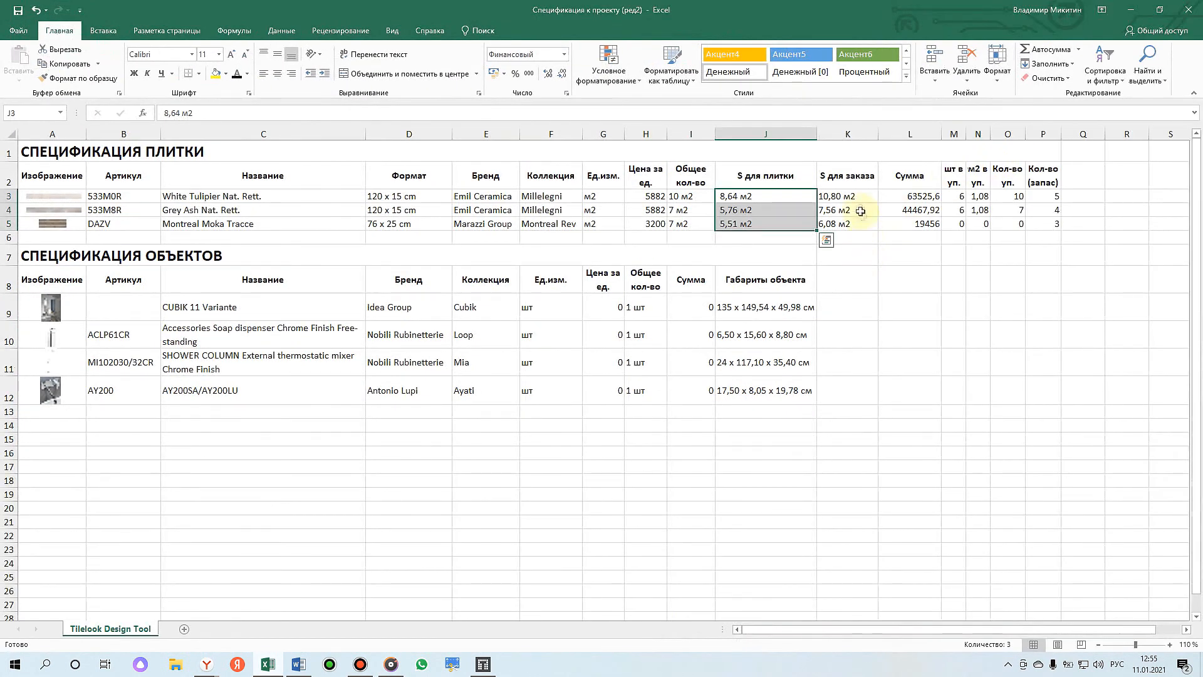
pyautogui.moveTo(920, 199); pyautogui.dragTo(918, 224)
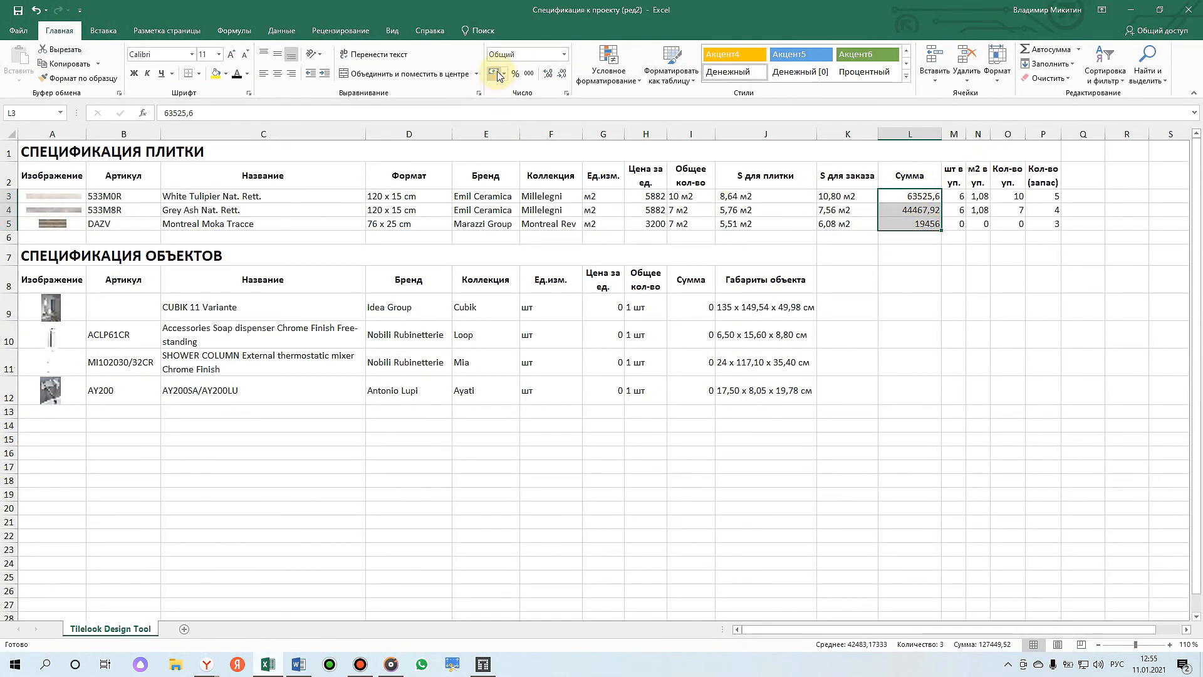
pyautogui.click(495, 73)
# - Total the tile Сумма column in cell L6 with =СУММ(L3:L5)
pyautogui.click(926, 238)
pyautogui.click(1030, 50)
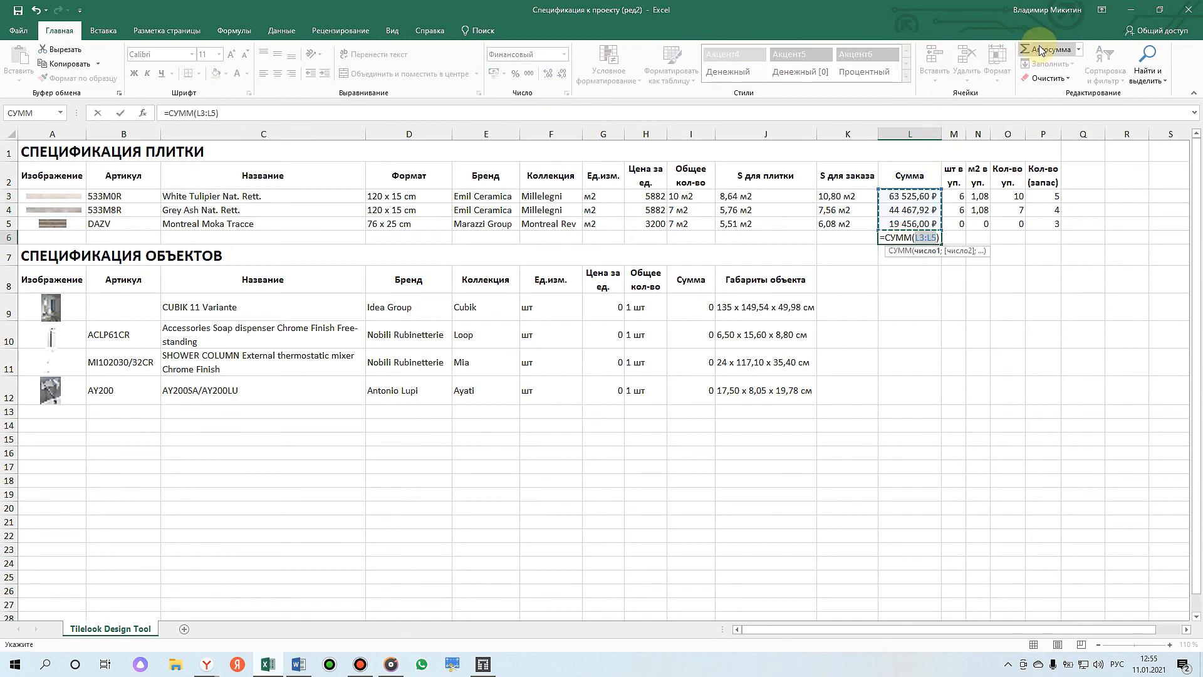
pyautogui.click(1025, 56)
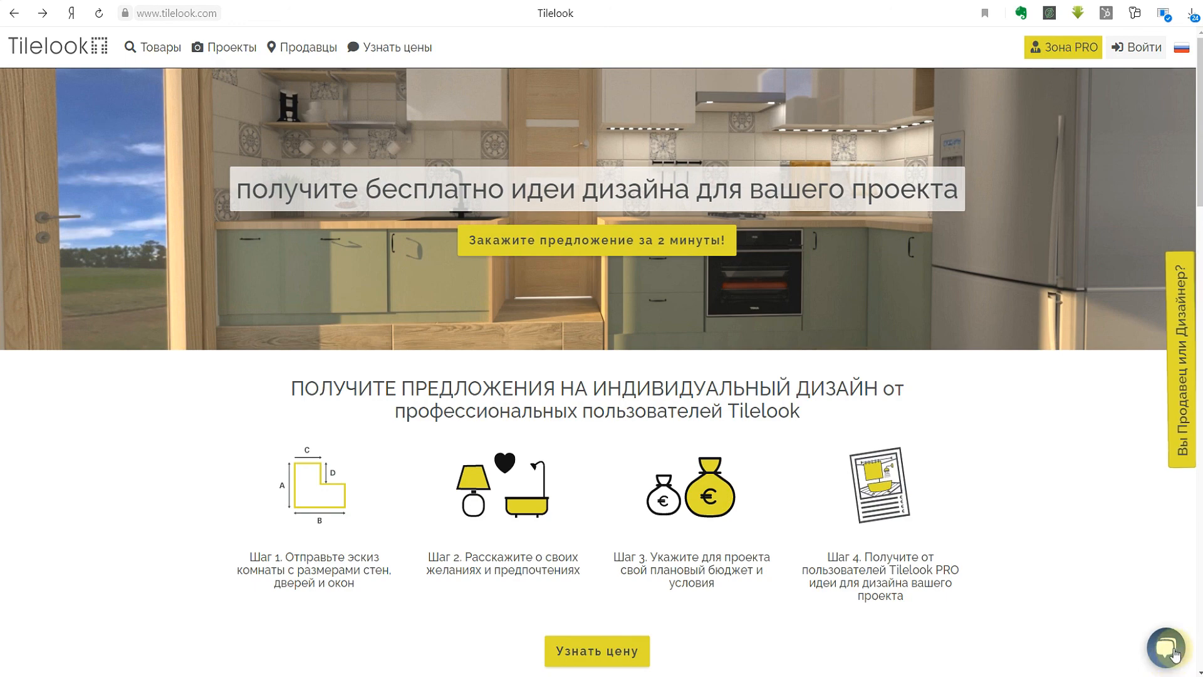
# - On the Tilelook website, open and close the support chat, and open the Свяжитесь с нами contact page
pyautogui.click(1166, 647)
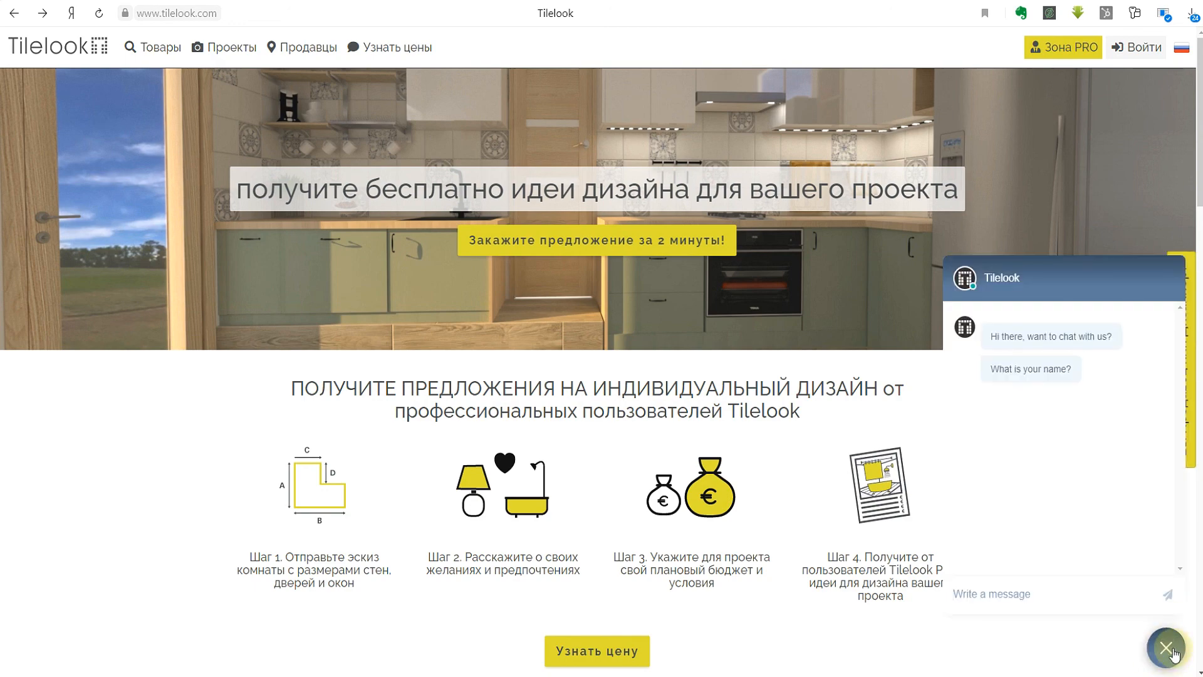
pyautogui.click(1167, 648)
pyautogui.scroll(-15, 891, 577)
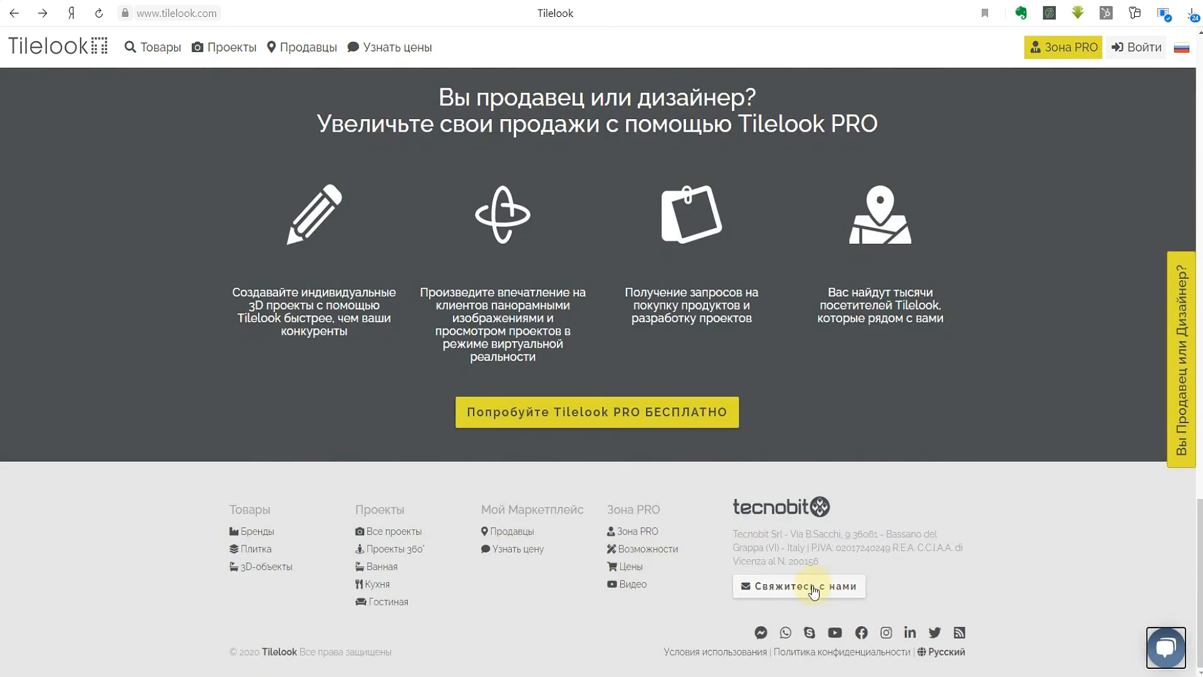
pyautogui.click(813, 587)
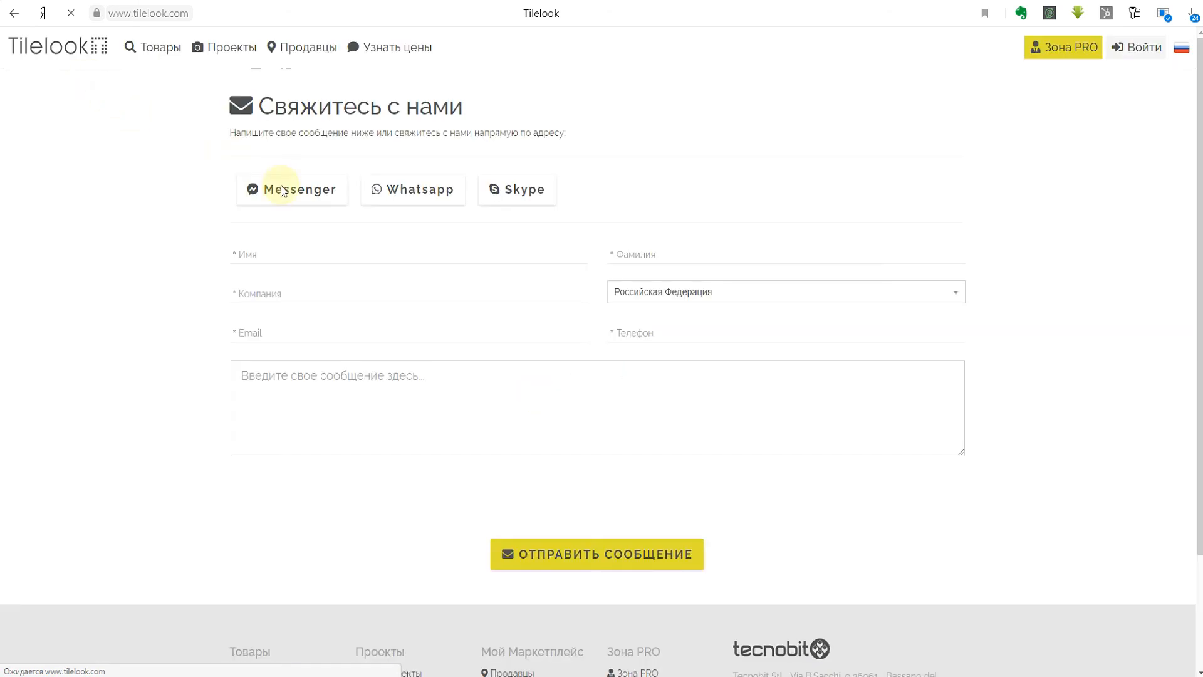